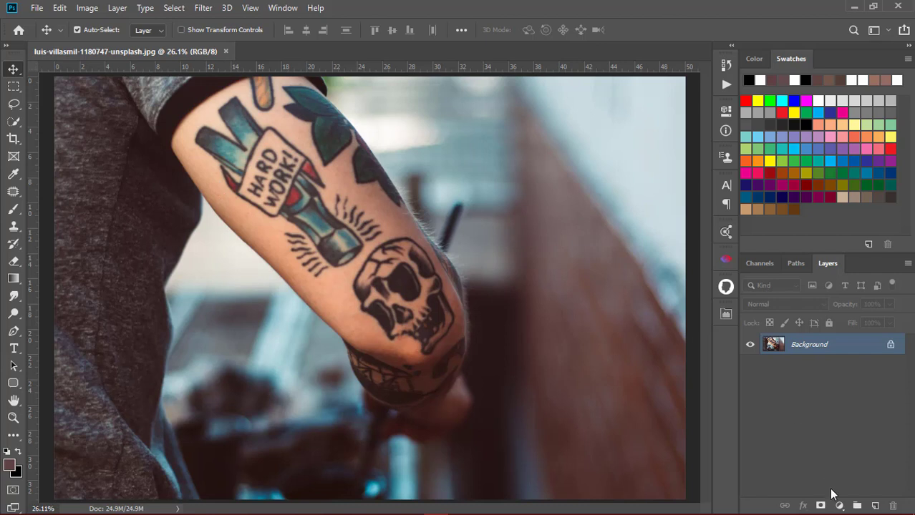
Step: Add an empty layer above the photo and select the Spot Healing Brush with mode kept at Normal
click(872, 505)
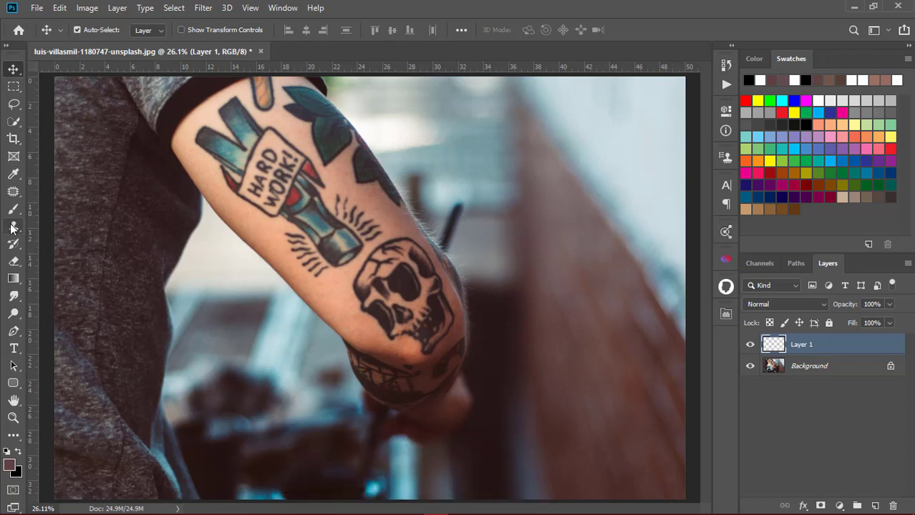
click(15, 191)
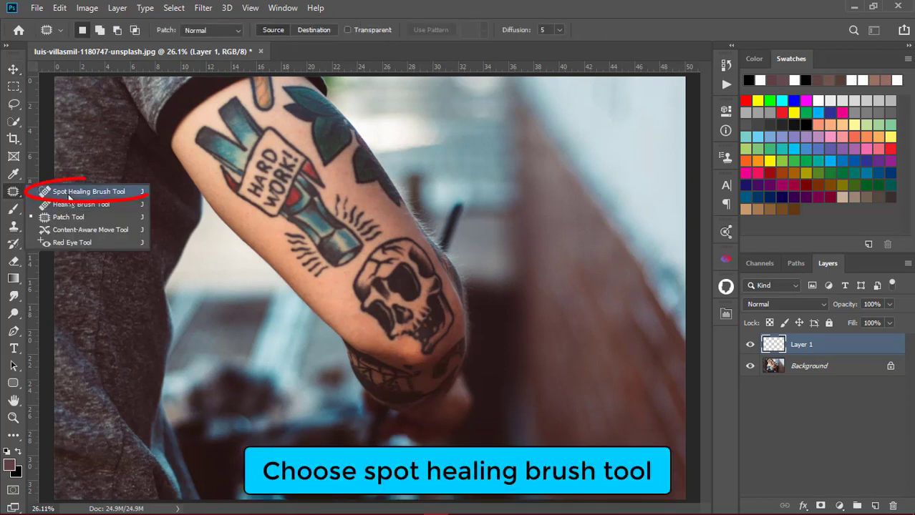
click(71, 192)
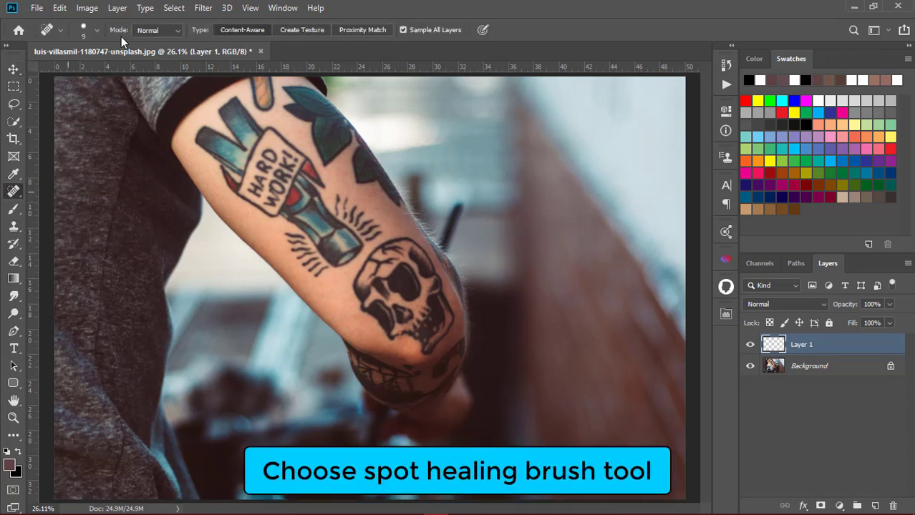
click(163, 33)
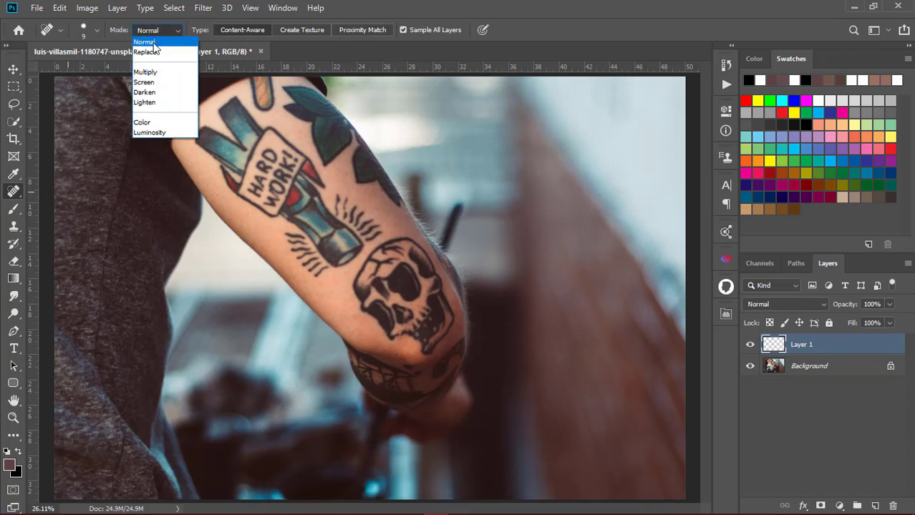
click(154, 43)
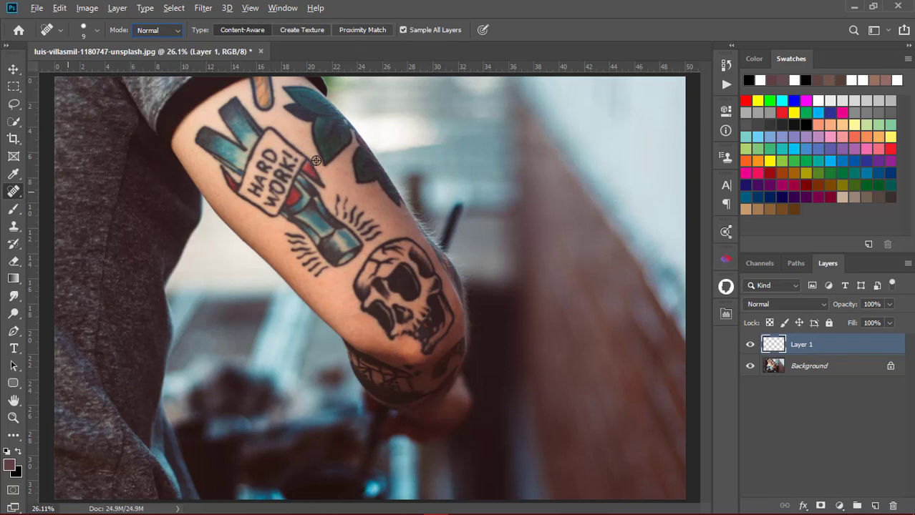
Step: Zoom into the upper arm and heal the tattoo tip and blue shapes above the banner
key(z)
mouse_move(316, 160)
mouse_down()
mouse_move(249, 186)
mouse_move(287, 209)
mouse_up()
key(j)
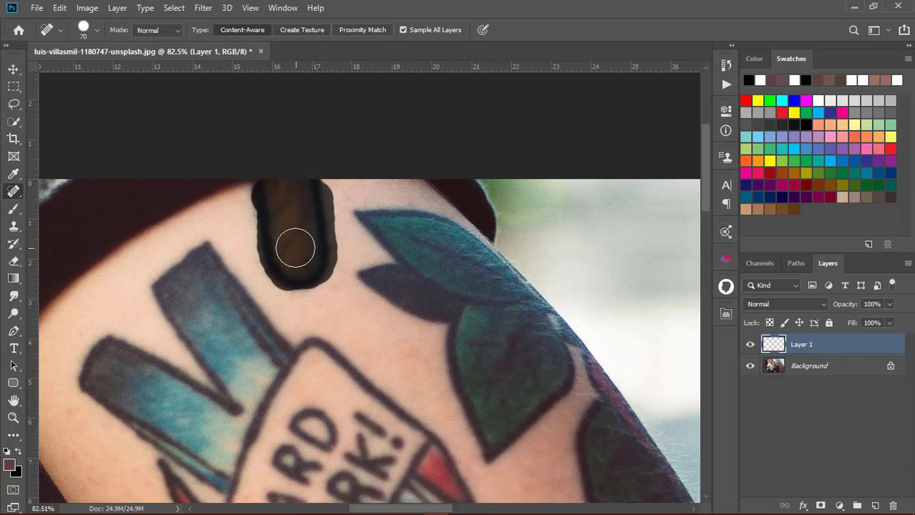
drag(295, 248, 299, 254)
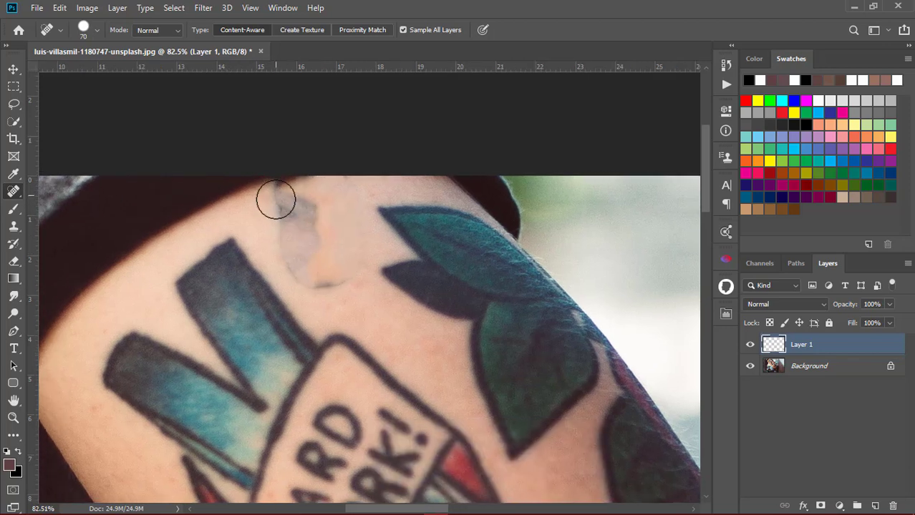
drag(275, 198, 316, 299)
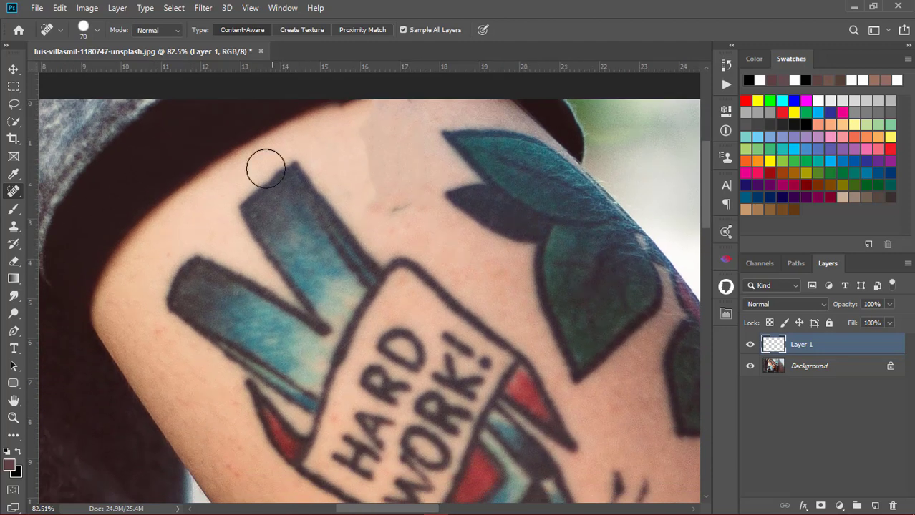
mouse_move(290, 176)
mouse_down()
mouse_move(324, 207)
mouse_move(312, 279)
mouse_move(333, 249)
mouse_move(285, 316)
mouse_move(286, 376)
mouse_move(407, 279)
mouse_up()
Step: Heal the remaining blue shapes and erase the HARD WORK! banner lettering into skin
drag(359, 298, 337, 292)
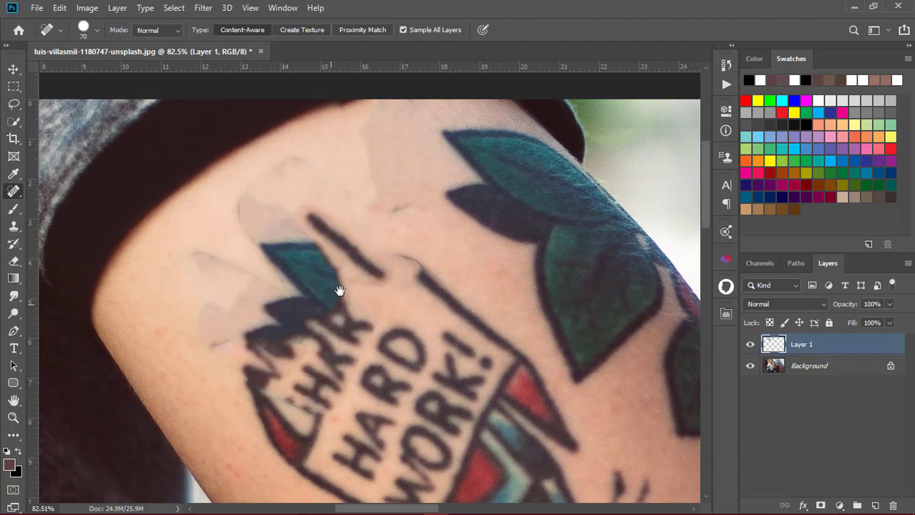
mouse_move(332, 197)
mouse_down()
mouse_move(398, 239)
mouse_move(357, 339)
mouse_move(310, 411)
mouse_move(347, 296)
mouse_up()
mouse_move(299, 210)
mouse_down()
mouse_move(337, 224)
mouse_move(352, 271)
mouse_up()
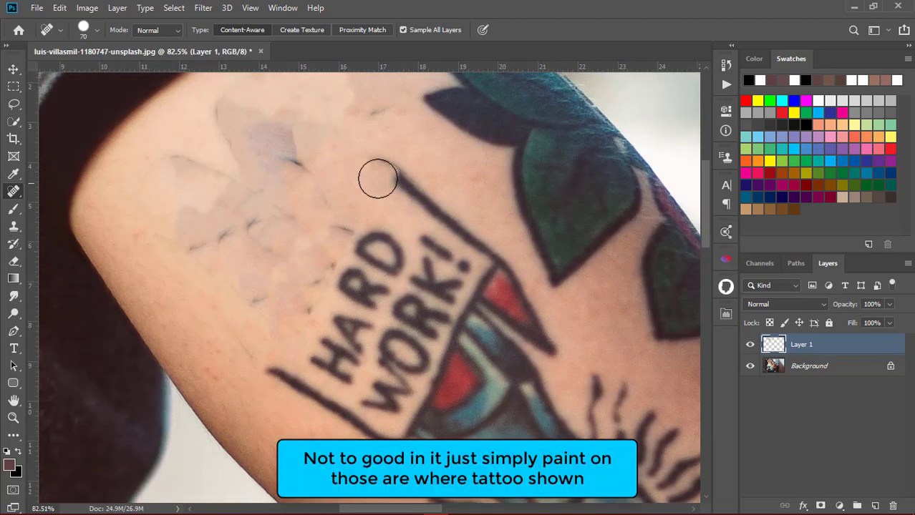
mouse_move(383, 170)
mouse_down()
mouse_move(542, 345)
mouse_move(419, 247)
mouse_move(361, 336)
mouse_move(433, 254)
mouse_move(401, 239)
mouse_up()
drag(386, 189, 319, 281)
drag(379, 305, 407, 267)
drag(283, 266, 283, 266)
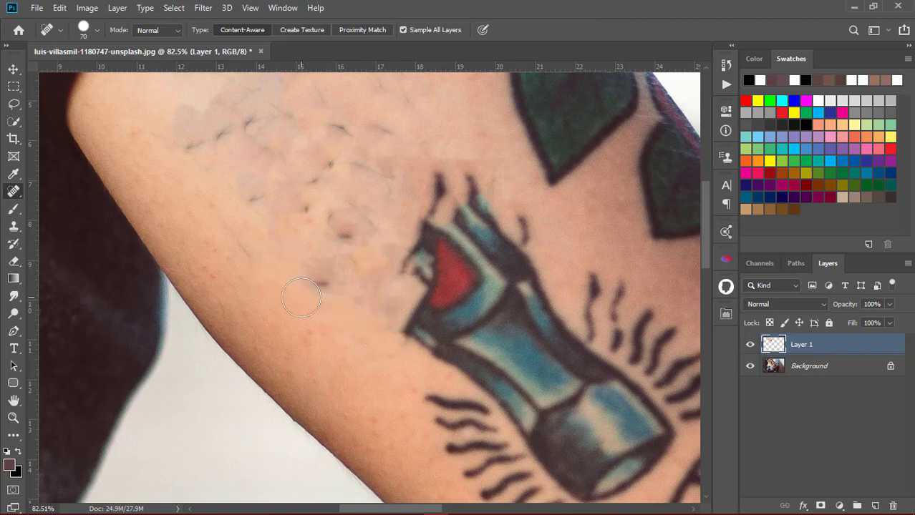
drag(357, 304, 336, 237)
Step: Heal the bottle tattoo and the small lines surrounding it into skin
drag(192, 141, 254, 121)
mouse_move(449, 186)
mouse_down()
mouse_move(544, 295)
mouse_move(543, 430)
mouse_move(596, 390)
mouse_up()
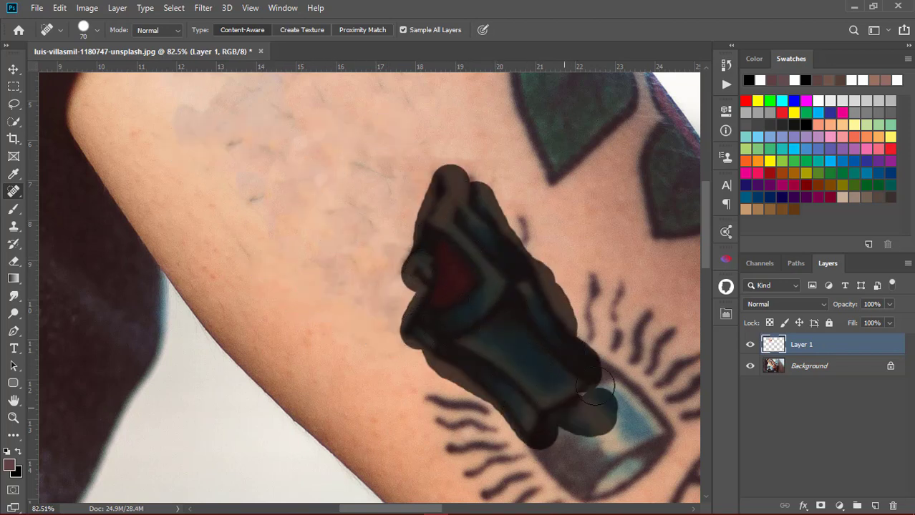
drag(501, 322, 393, 267)
drag(401, 258, 400, 297)
drag(390, 236, 362, 197)
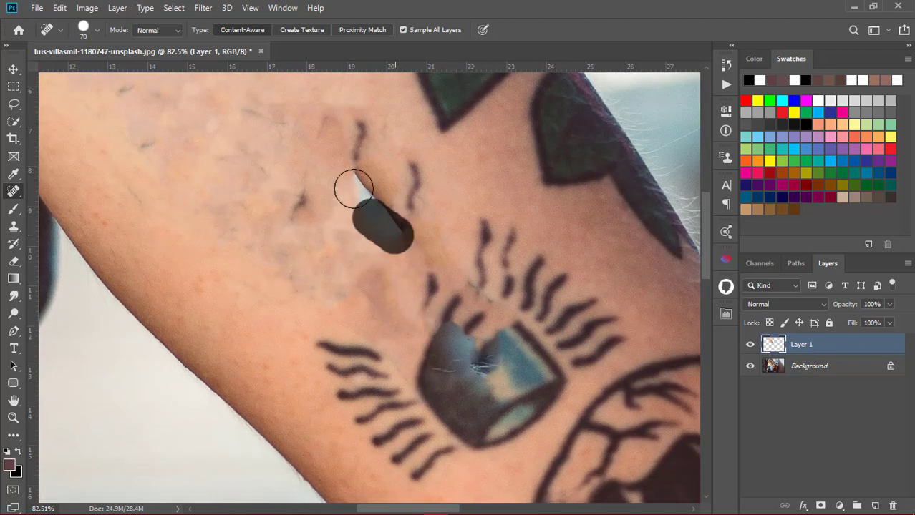
drag(413, 168, 413, 204)
click(317, 209)
drag(532, 270, 512, 305)
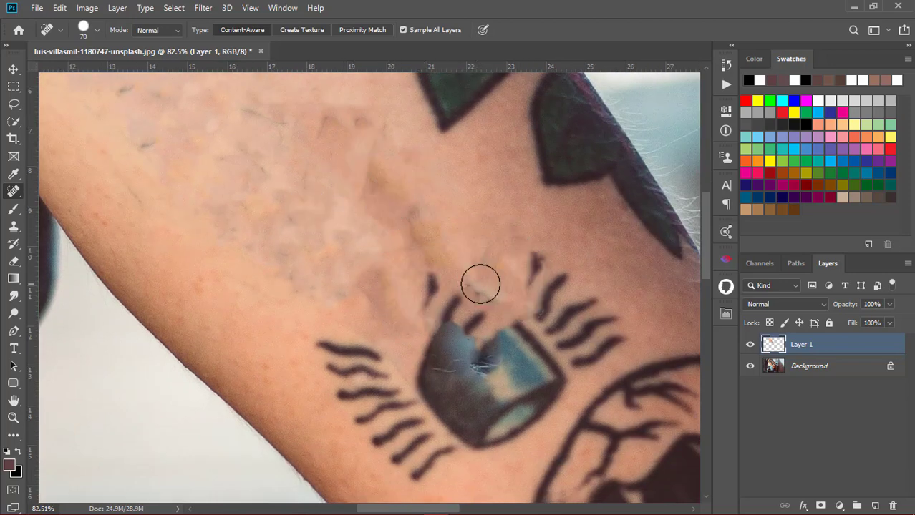
drag(533, 254, 562, 318)
drag(609, 335, 559, 357)
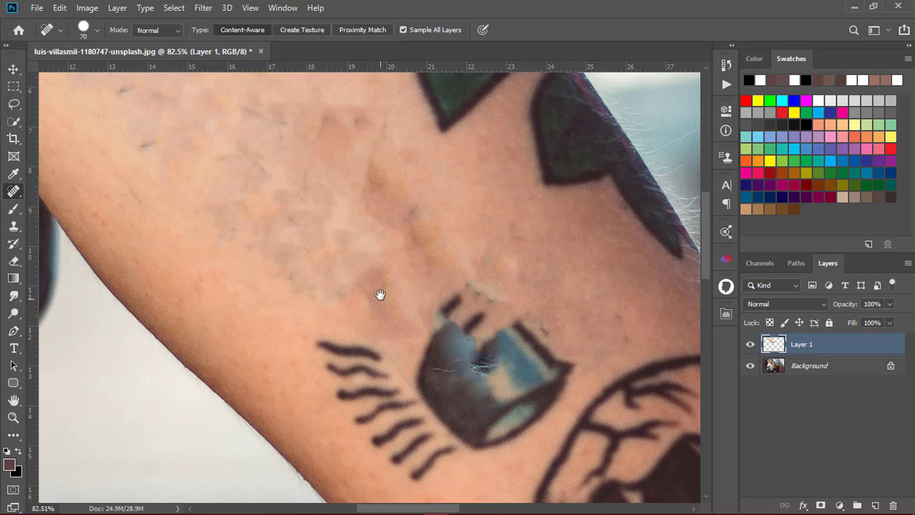
mouse_move(355, 270)
mouse_down()
mouse_move(431, 330)
mouse_move(491, 235)
mouse_move(572, 302)
mouse_move(482, 296)
mouse_up()
Step: Heal the skull tattoo's left edge, top outline and eye into skin
drag(489, 288, 465, 331)
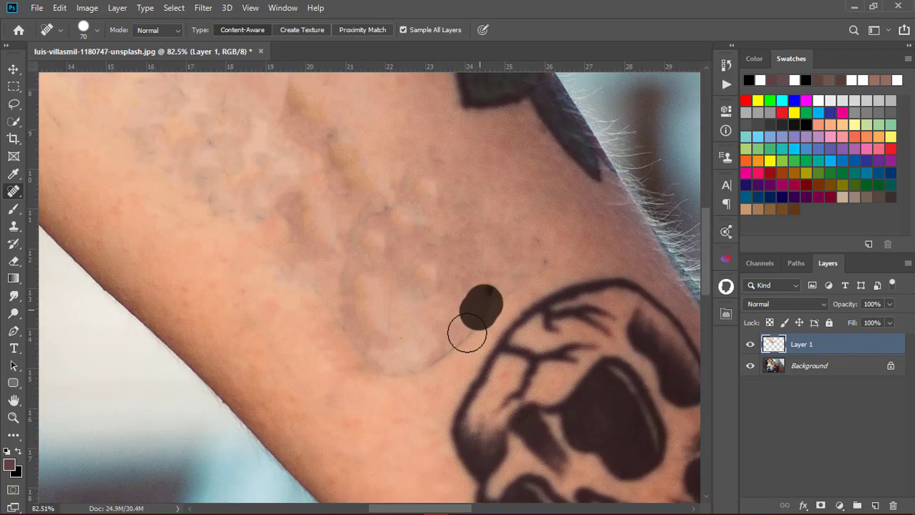
drag(443, 262, 264, 98)
mouse_move(352, 187)
mouse_down()
mouse_move(346, 288)
mouse_move(438, 197)
mouse_up()
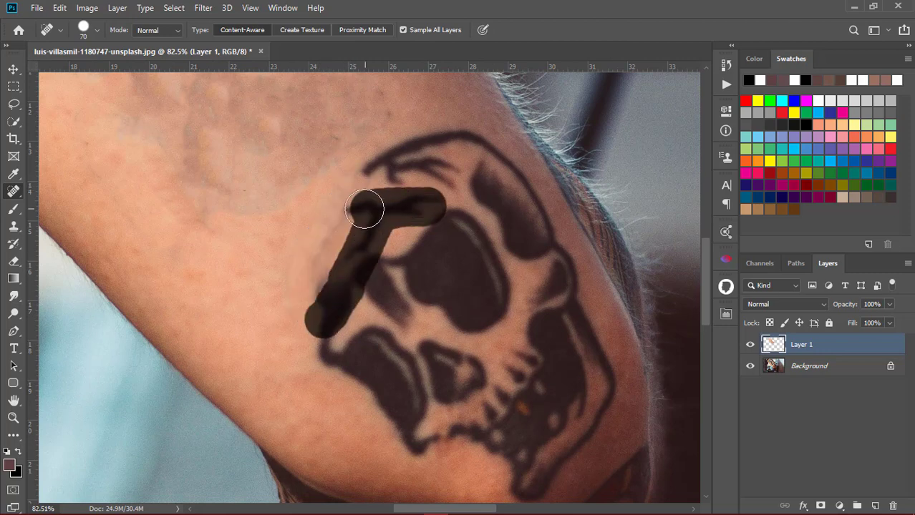
drag(368, 162, 496, 213)
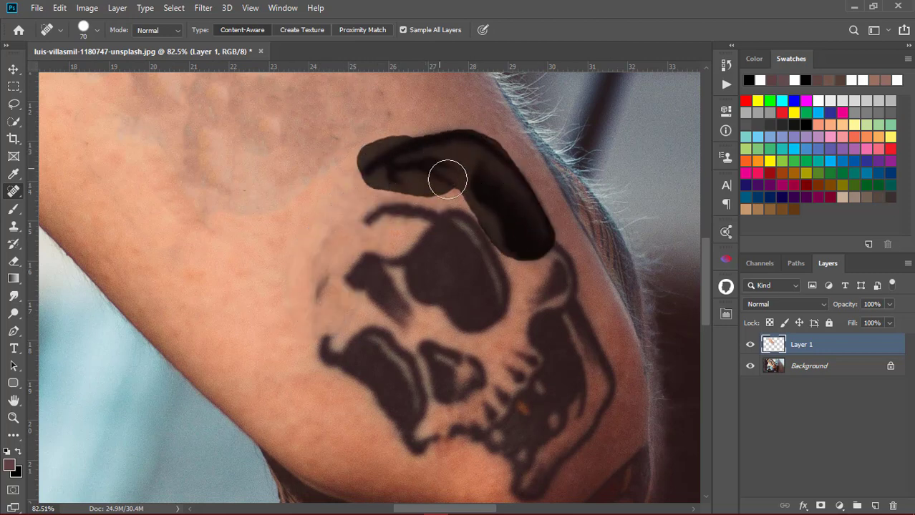
mouse_move(436, 150)
mouse_down()
mouse_move(537, 231)
mouse_move(473, 218)
mouse_up()
mouse_move(461, 172)
mouse_down()
mouse_move(474, 219)
mouse_move(533, 243)
mouse_up()
mouse_move(361, 215)
mouse_down()
mouse_move(453, 219)
mouse_move(449, 311)
mouse_move(398, 279)
mouse_move(442, 188)
mouse_up()
mouse_move(350, 247)
mouse_down()
mouse_move(441, 333)
mouse_move(424, 303)
mouse_up()
Step: Heal the skull's jaw and leftover traces near the elbow, then zoom out to the whole arm
scroll(388, 262, right, 1)
drag(379, 275, 472, 254)
scroll(383, 229, right, 1)
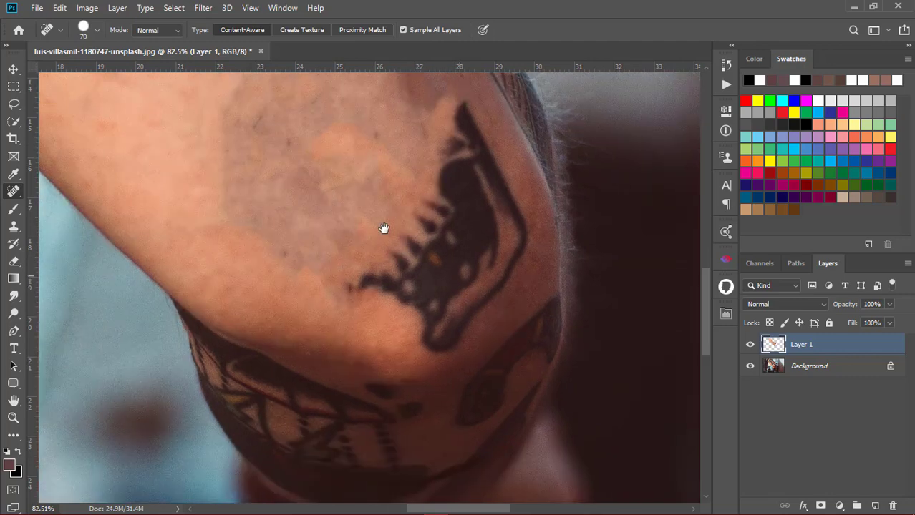
mouse_move(353, 286)
mouse_down()
mouse_move(486, 284)
mouse_move(445, 173)
mouse_move(454, 301)
mouse_up()
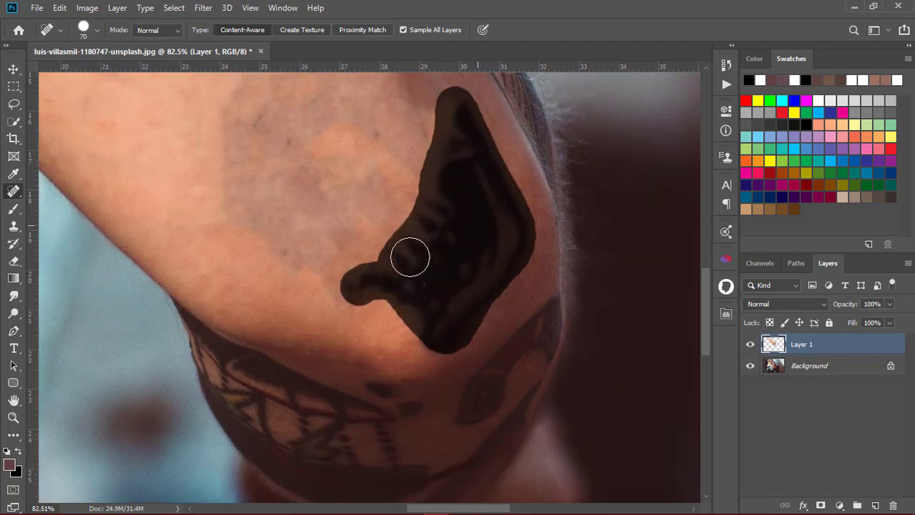
drag(410, 257, 429, 237)
scroll(444, 201, down, 1)
mouse_move(455, 179)
mouse_down()
mouse_move(428, 290)
mouse_move(458, 112)
mouse_up()
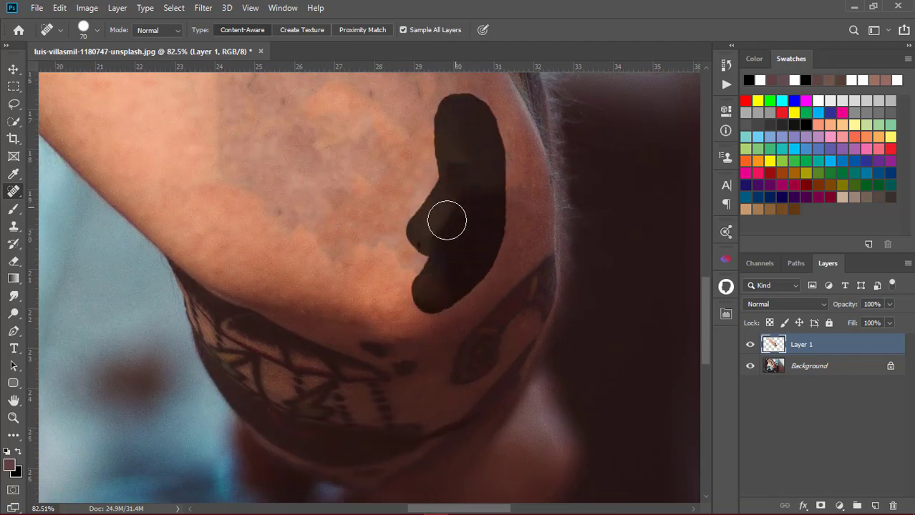
drag(421, 225, 421, 225)
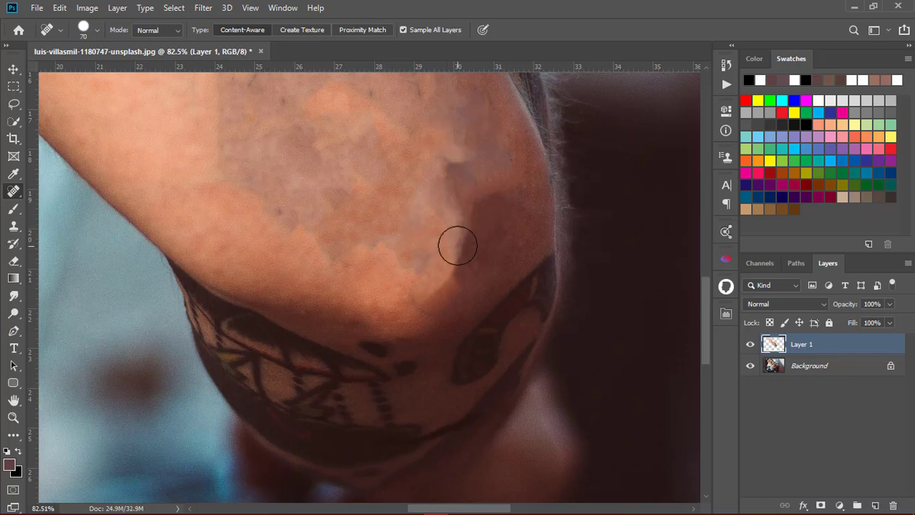
drag(445, 270, 446, 270)
click(465, 235)
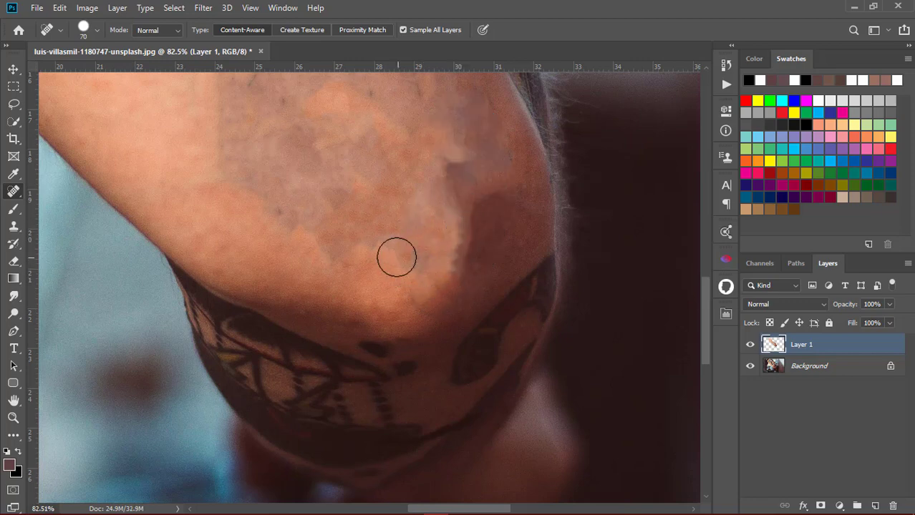
key(z)
drag(362, 241, 337, 220)
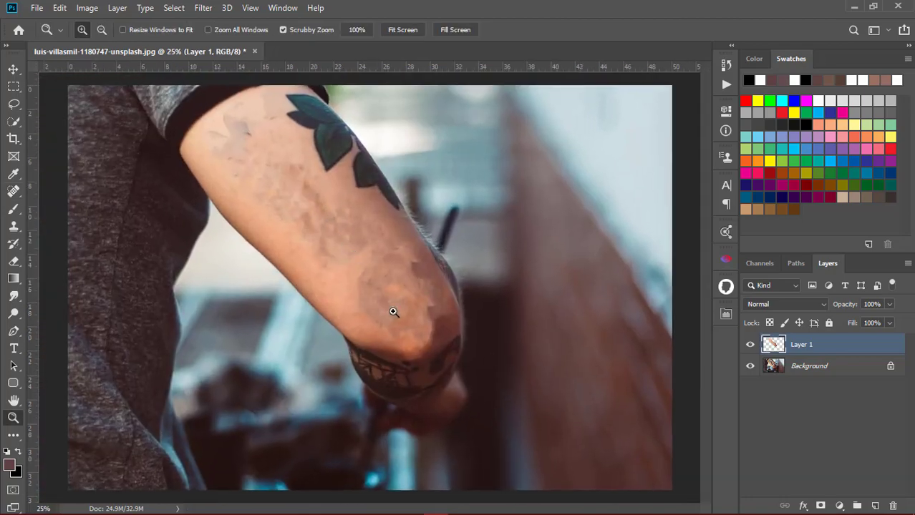
Step: Zoom in on the leaf tattoo and spot-heal its upper lobes into skin
drag(422, 388, 348, 249)
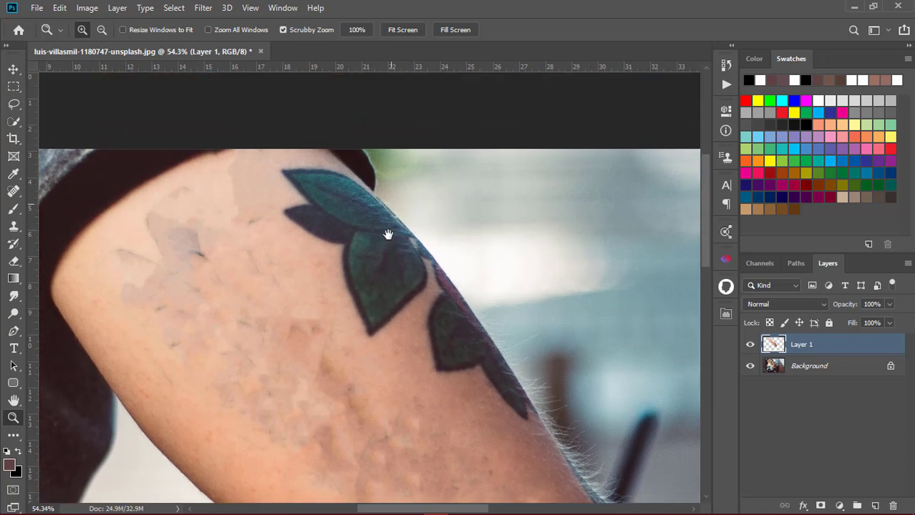
drag(338, 204, 419, 248)
key(j)
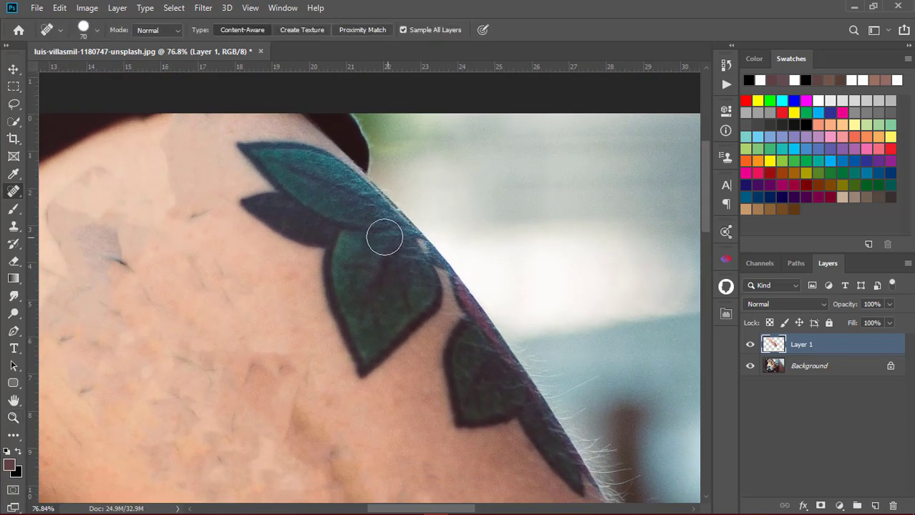
drag(251, 150, 316, 159)
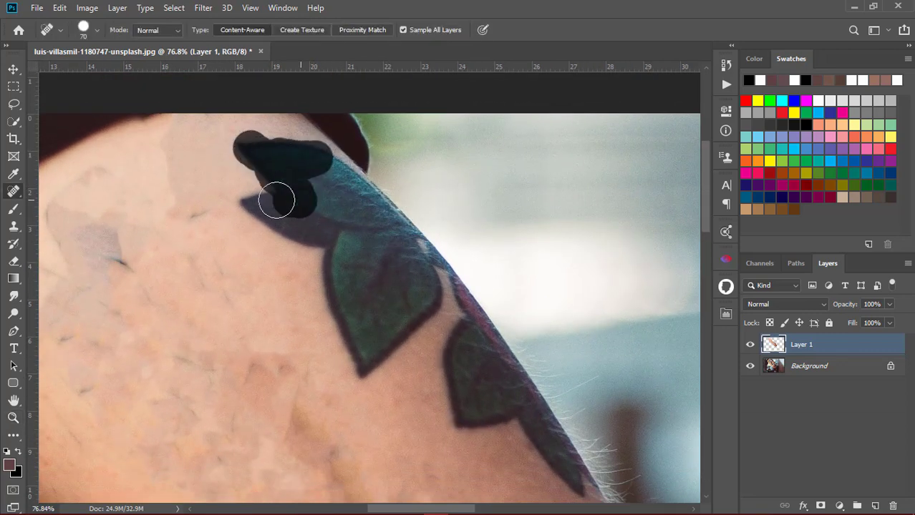
mouse_move(326, 228)
mouse_down()
mouse_move(347, 348)
mouse_move(382, 213)
mouse_move(321, 193)
mouse_move(413, 297)
mouse_up()
drag(364, 270, 364, 270)
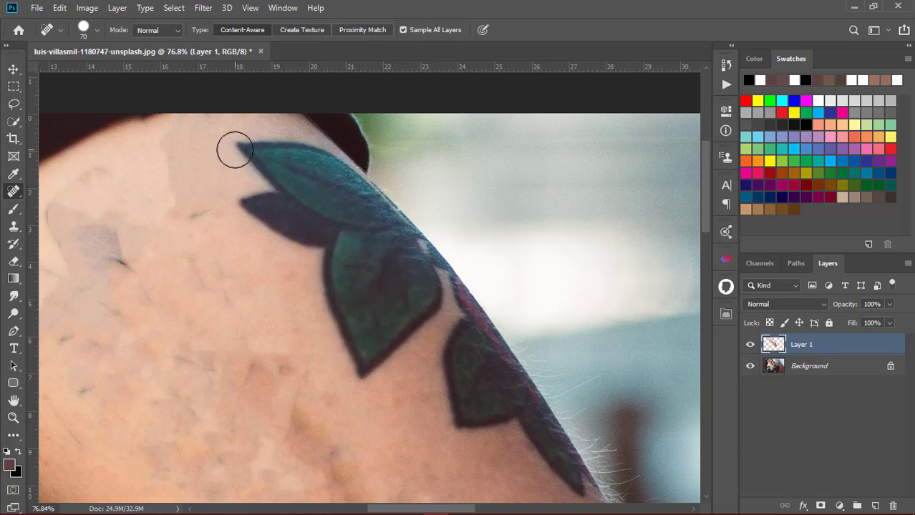
mouse_move(235, 149)
mouse_down()
mouse_move(305, 226)
mouse_move(376, 371)
mouse_move(358, 251)
mouse_move(383, 362)
mouse_up()
drag(333, 266, 333, 265)
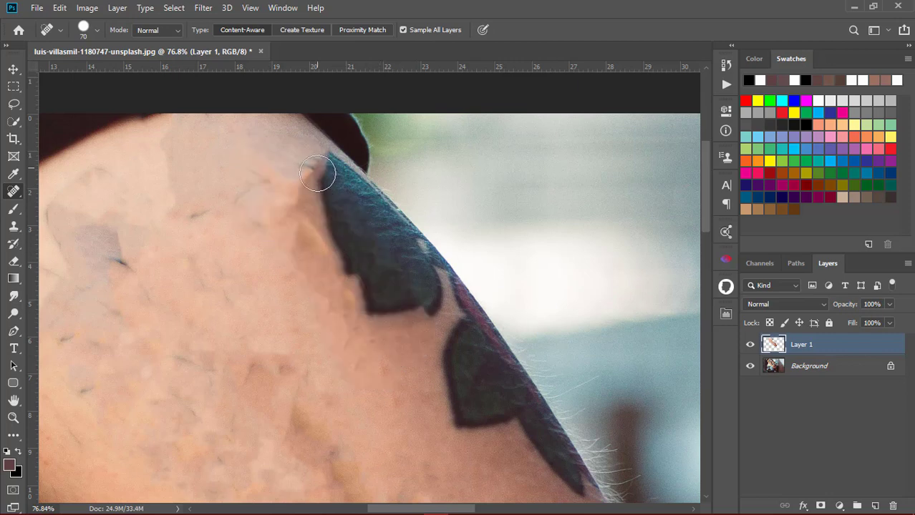
mouse_move(326, 174)
mouse_down()
mouse_move(425, 282)
mouse_move(326, 170)
mouse_up()
Step: Heal the remaining leaf edge and tattoo patches along the arm's upper edge
drag(386, 272, 409, 271)
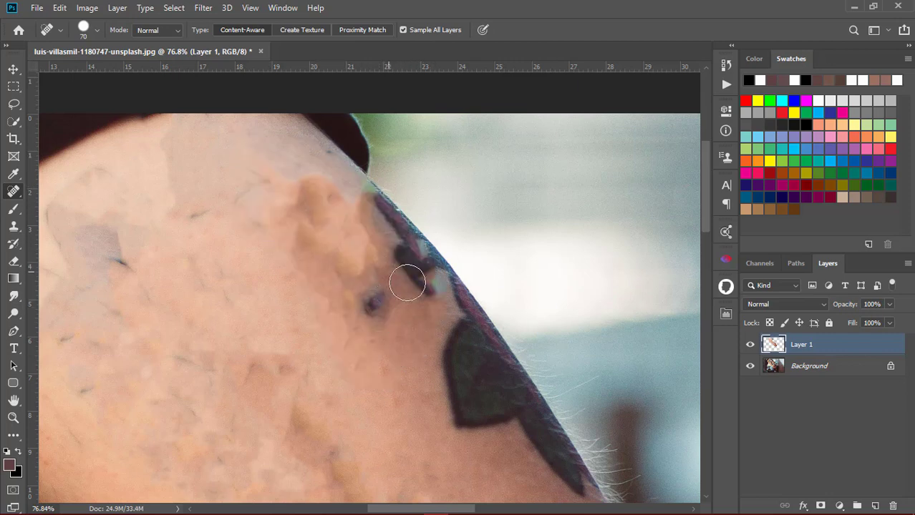
scroll(384, 261, down, 2)
scroll(433, 290, up, 2)
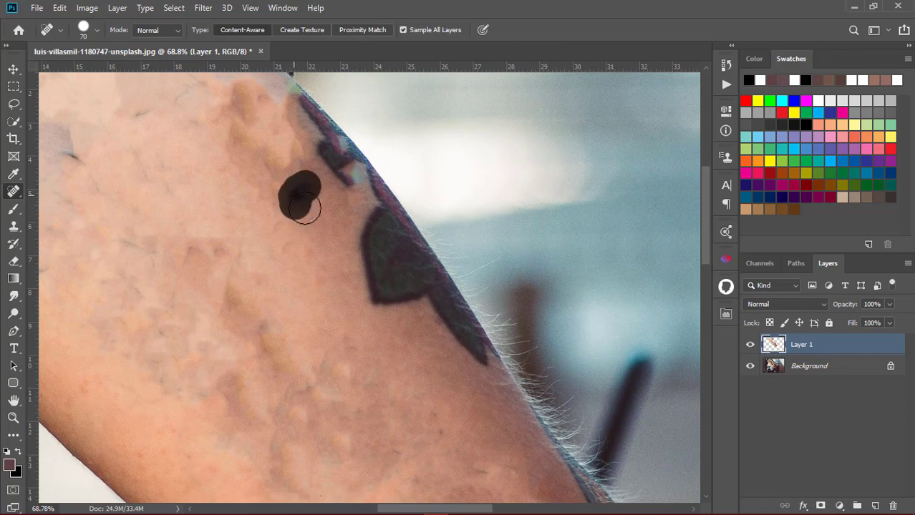
drag(381, 296, 439, 310)
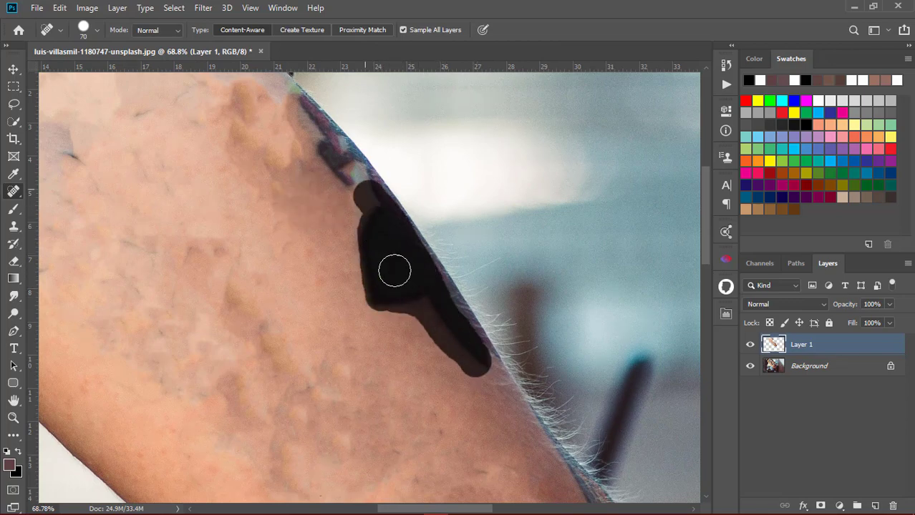
drag(395, 270, 388, 279)
drag(358, 202, 459, 350)
Step: Clone Stamp skin at 20% flow over the leftover marks along the arm's upper edge
scroll(400, 293, down, 3)
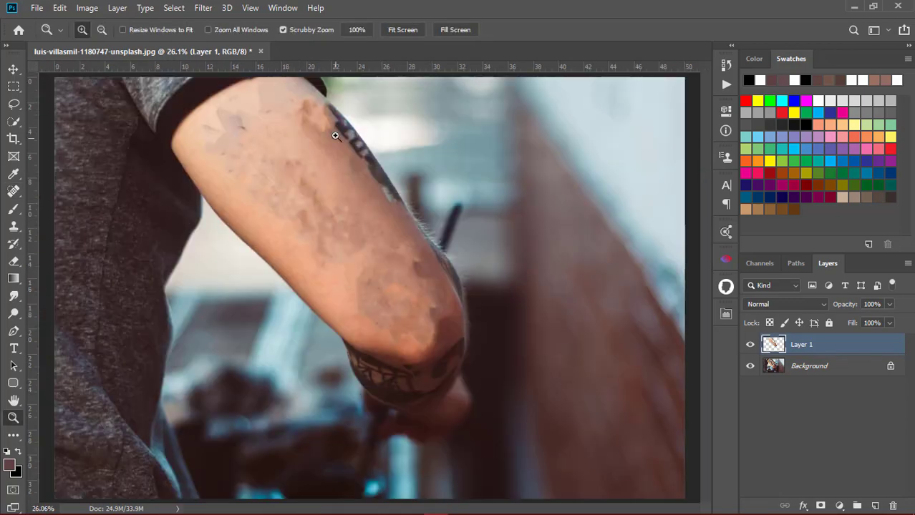
scroll(386, 213, up, 3)
key(s)
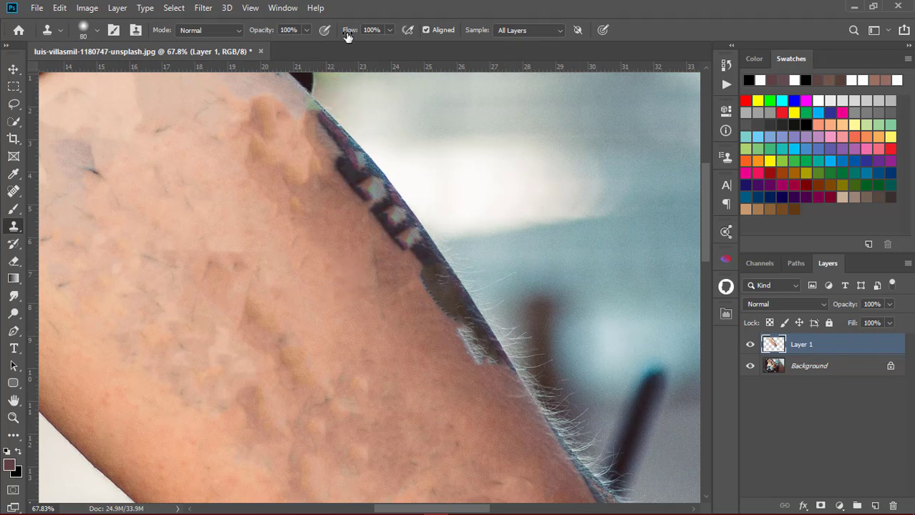
mouse_move(378, 285)
mouse_down()
mouse_move(479, 364)
mouse_move(337, 170)
mouse_move(345, 159)
mouse_up()
mouse_move(367, 214)
mouse_down()
mouse_move(255, 153)
mouse_move(381, 226)
mouse_move(479, 348)
mouse_up()
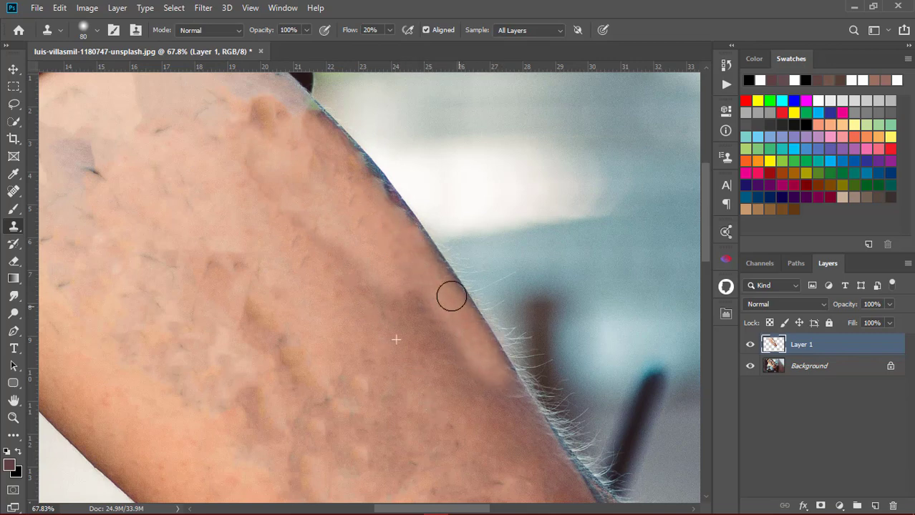
mouse_move(375, 189)
mouse_down()
mouse_move(339, 149)
mouse_move(299, 214)
mouse_up()
key(z)
mouse_move(390, 336)
mouse_down()
mouse_move(415, 395)
mouse_move(404, 370)
mouse_up()
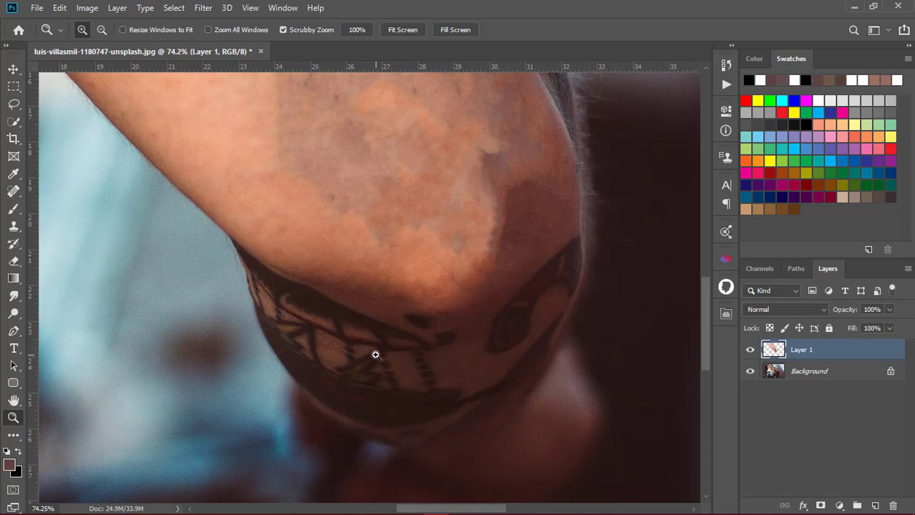
Step: Lasso around the elbow tattoo and spot-heal its patches and lines inside the selection
key(l)
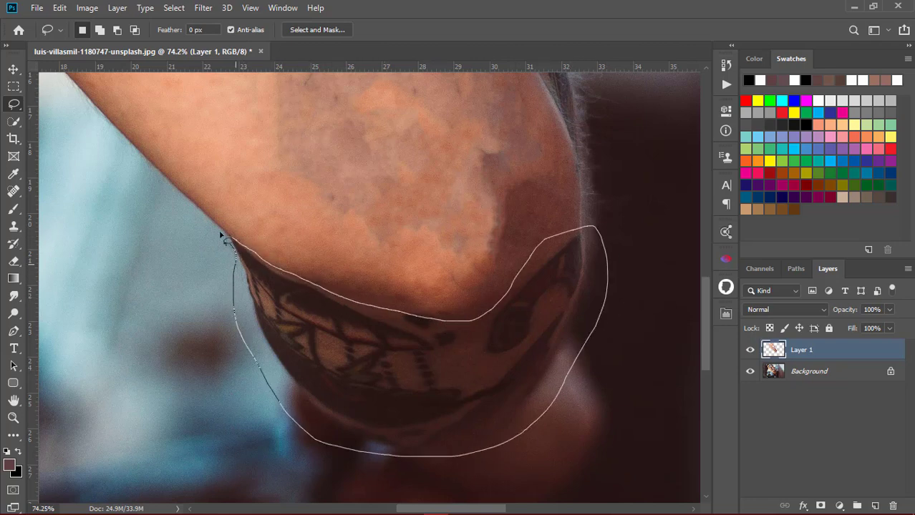
drag(222, 235, 225, 239)
key(j)
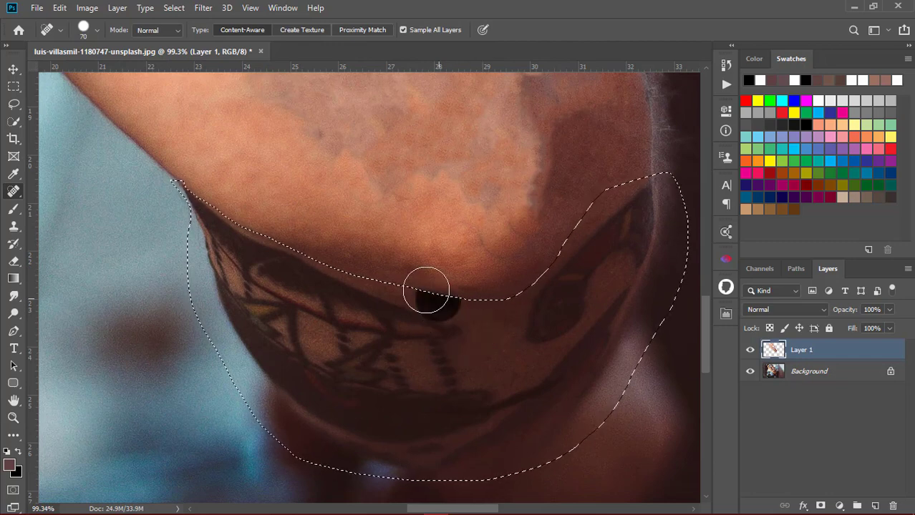
mouse_move(400, 309)
mouse_down()
mouse_move(420, 422)
mouse_move(383, 355)
mouse_up()
mouse_move(363, 306)
mouse_down()
mouse_move(374, 343)
mouse_move(265, 265)
mouse_up()
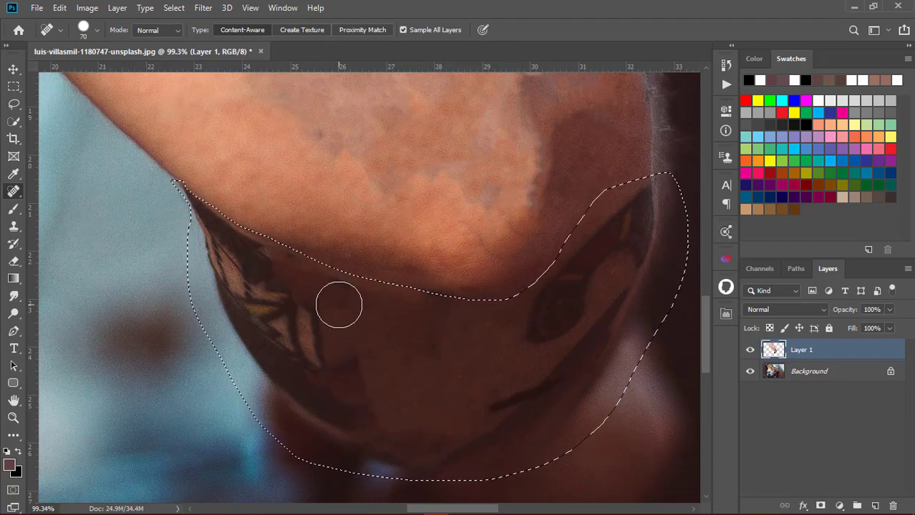
mouse_move(338, 305)
mouse_down()
mouse_move(306, 312)
mouse_move(318, 419)
mouse_up()
drag(254, 236, 300, 359)
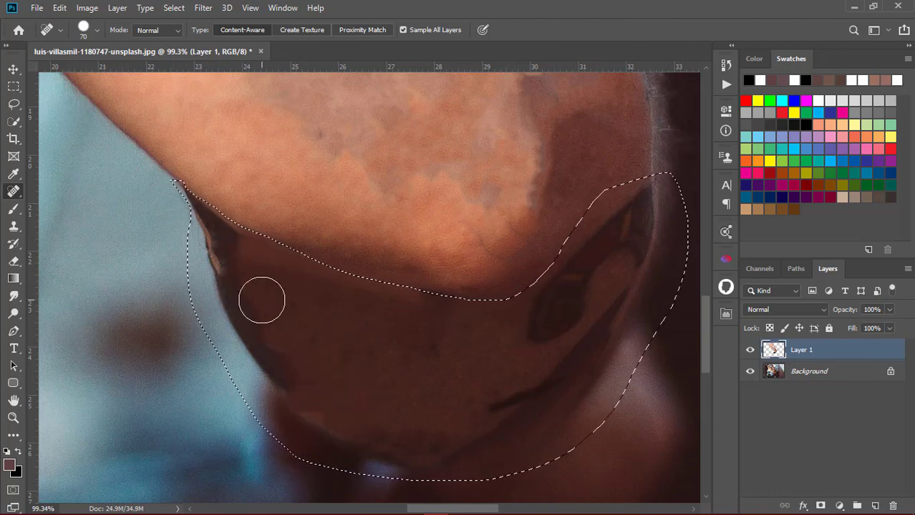
drag(430, 427, 388, 426)
click(494, 390)
Step: Heal the elbow's lower and right-side marks, then the dark line with a smaller brush
drag(559, 353, 517, 411)
drag(578, 338, 537, 372)
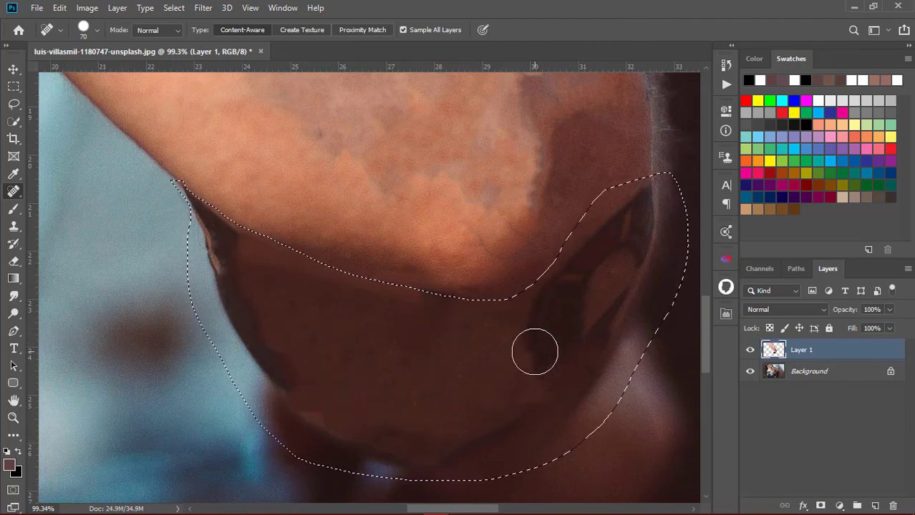
mouse_move(576, 280)
mouse_down()
mouse_move(623, 215)
mouse_move(590, 283)
mouse_up()
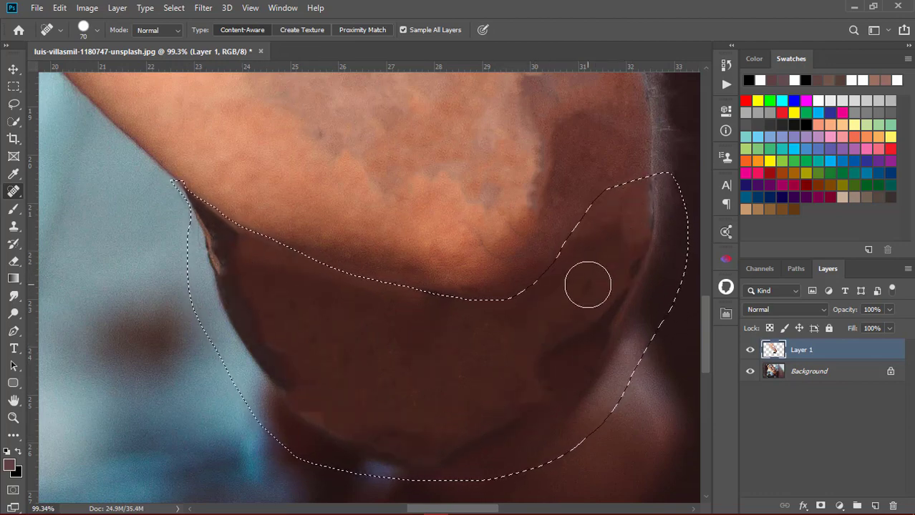
drag(601, 227, 619, 190)
ctrl+click(688, 200)
key(bracketleft)
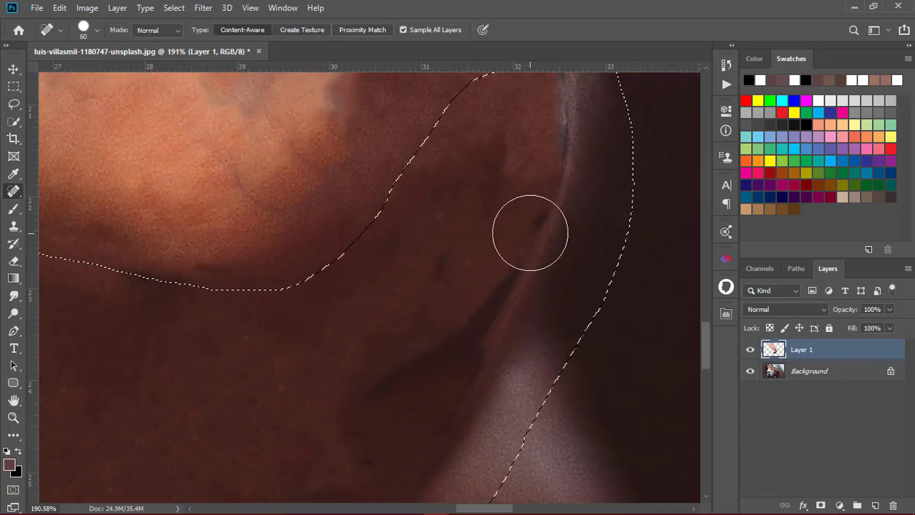
key(bracketleft)
key(bracketleft)
key(bracketleft)
mouse_move(510, 256)
mouse_down()
mouse_move(354, 414)
mouse_move(396, 460)
mouse_up()
drag(316, 458, 425, 236)
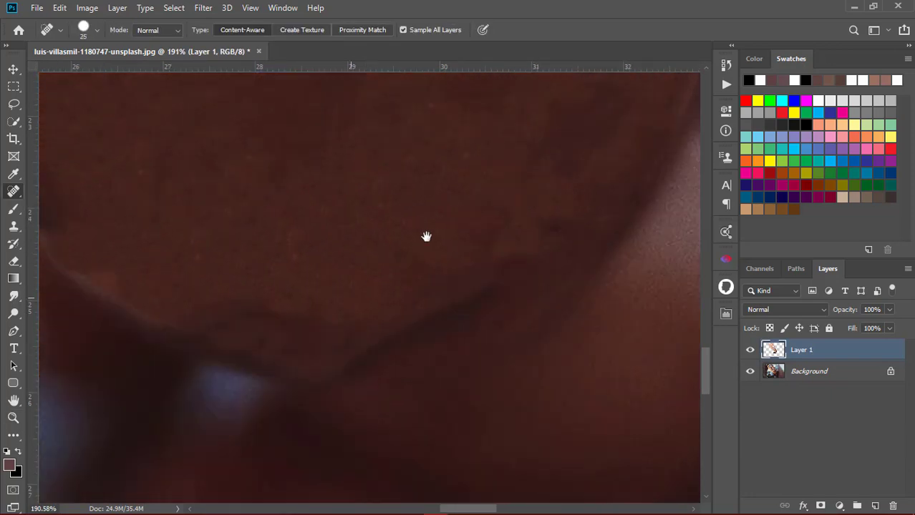
Step: Heal the light streak and dark mark along the elbow's left edge, then zoom out
drag(377, 279, 515, 321)
drag(272, 215, 516, 322)
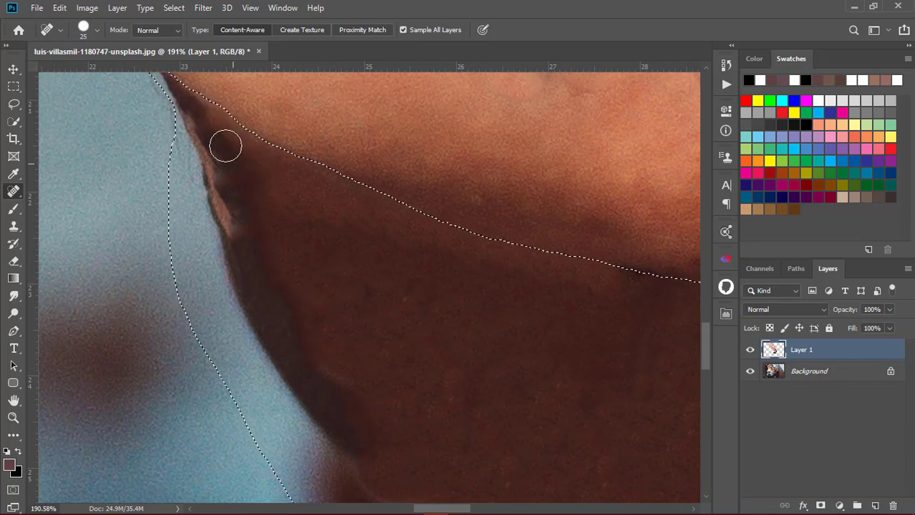
drag(225, 146, 327, 357)
drag(245, 255, 198, 98)
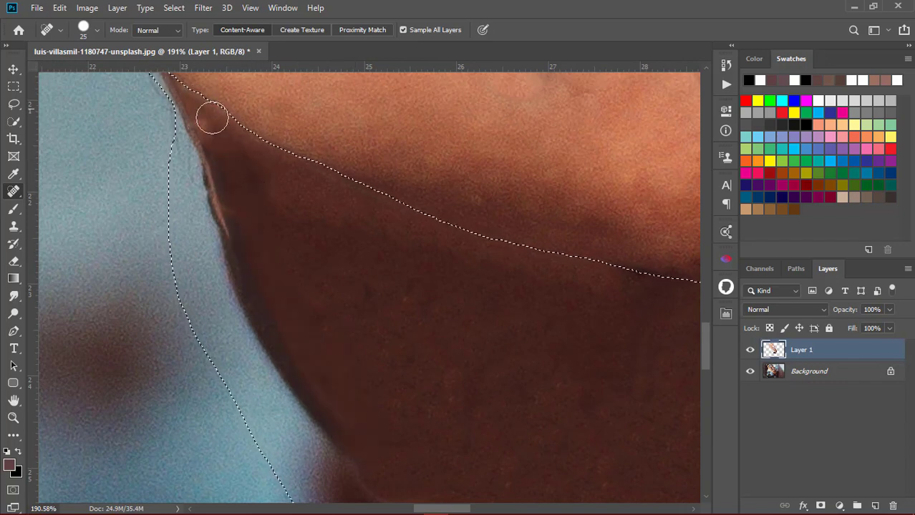
drag(270, 213, 218, 139)
mouse_move(311, 372)
mouse_down()
mouse_move(353, 416)
mouse_move(283, 229)
mouse_up()
key(z)
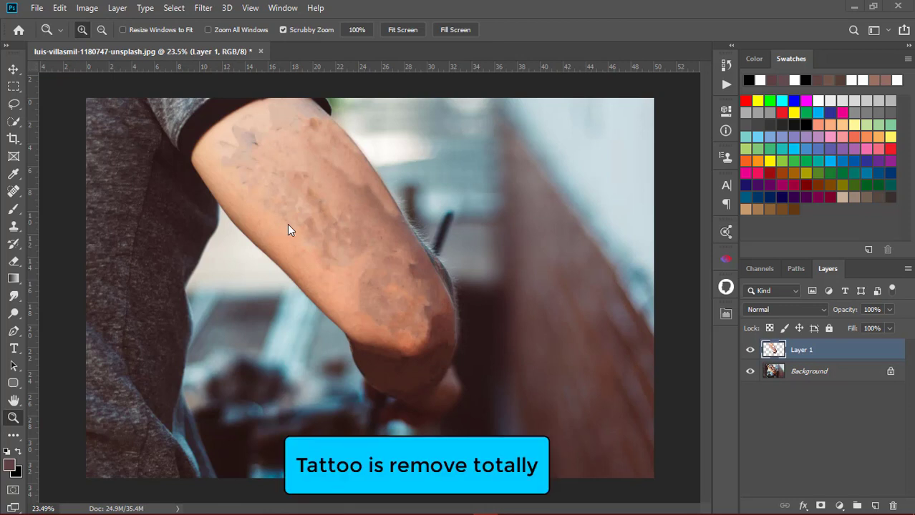
key(v)
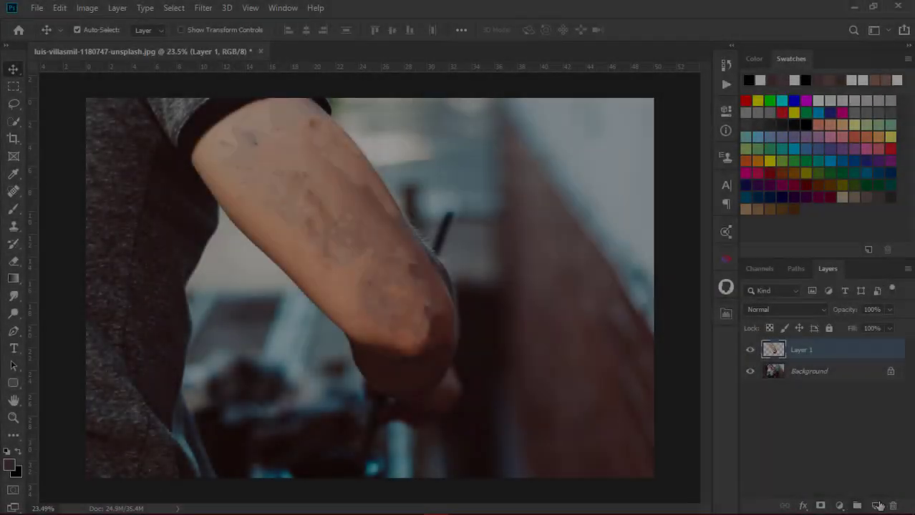
Step: Add Layer 2 above Layer 1 and zoom in on the upper arm
click(875, 506)
key(z)
drag(265, 136, 280, 139)
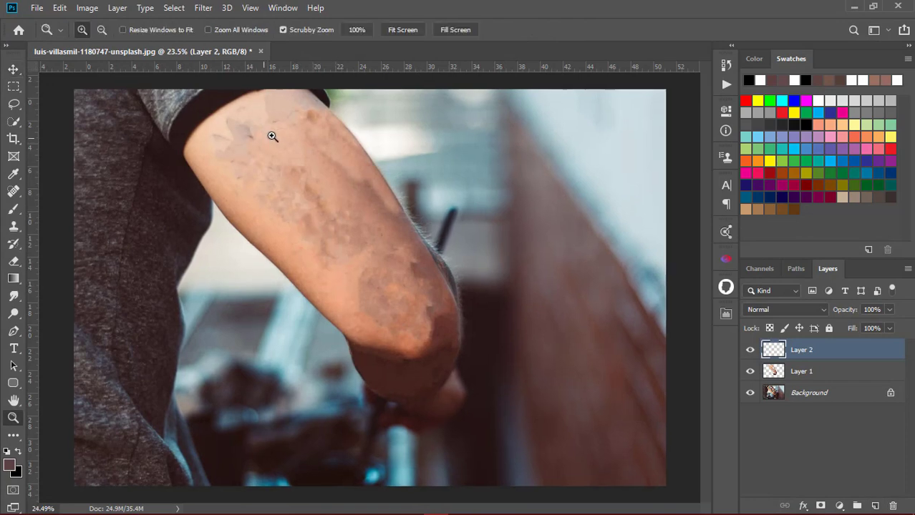
scroll(275, 185, up, 1)
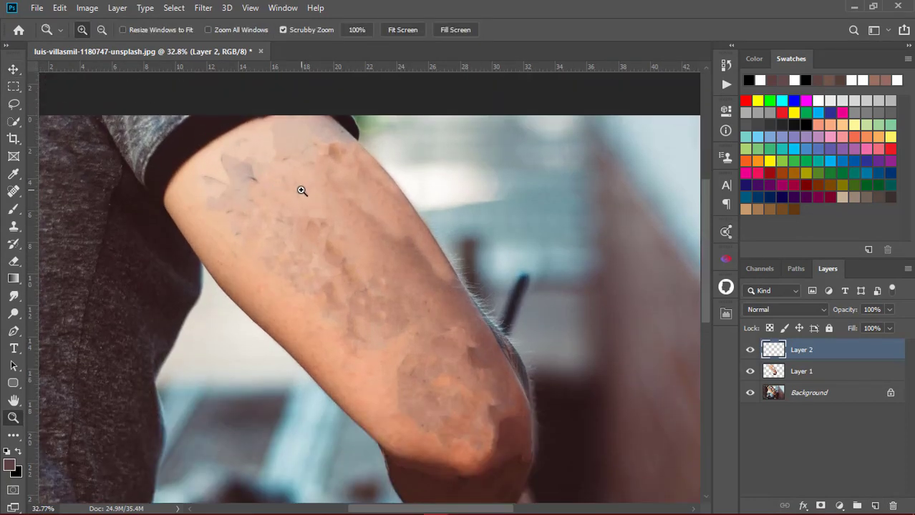
drag(301, 190, 307, 190)
Step: Set up a Soft Round brush with 0% hardness, reduced to 250 px
click(15, 209)
right_click(14, 209)
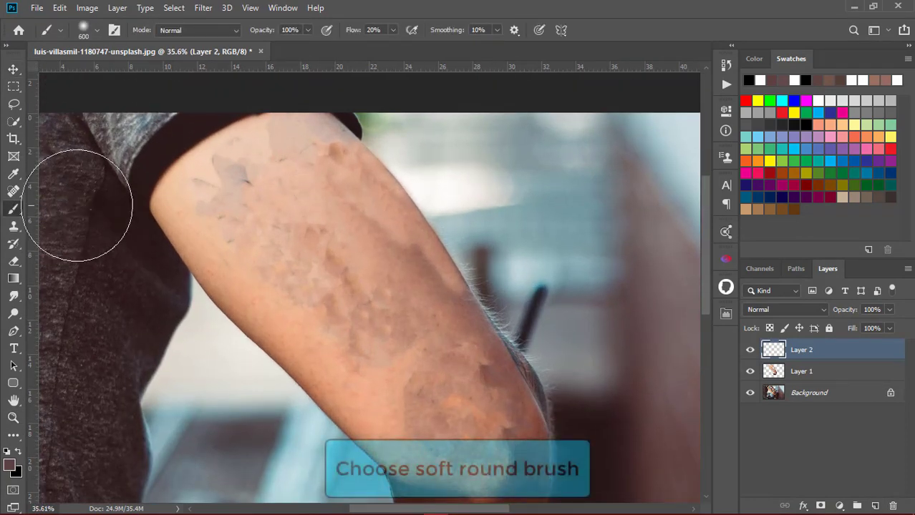
right_click(202, 205)
click(266, 270)
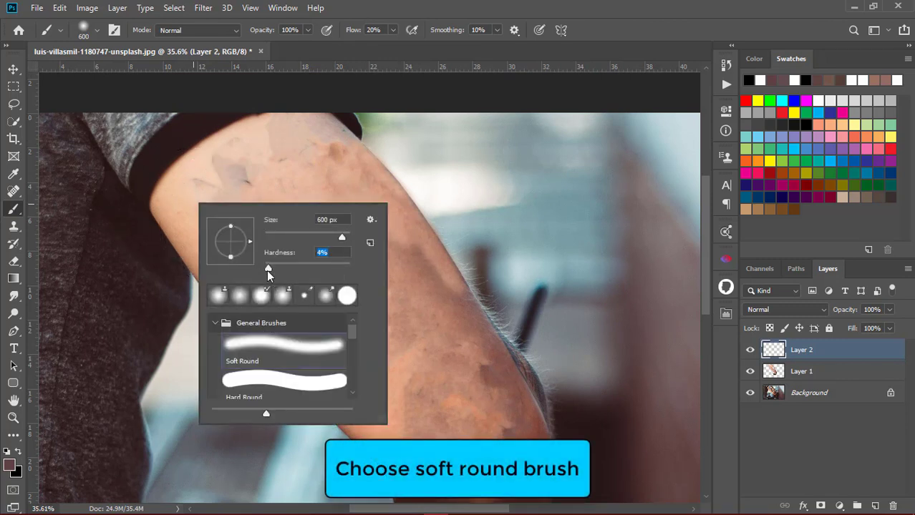
key(Return)
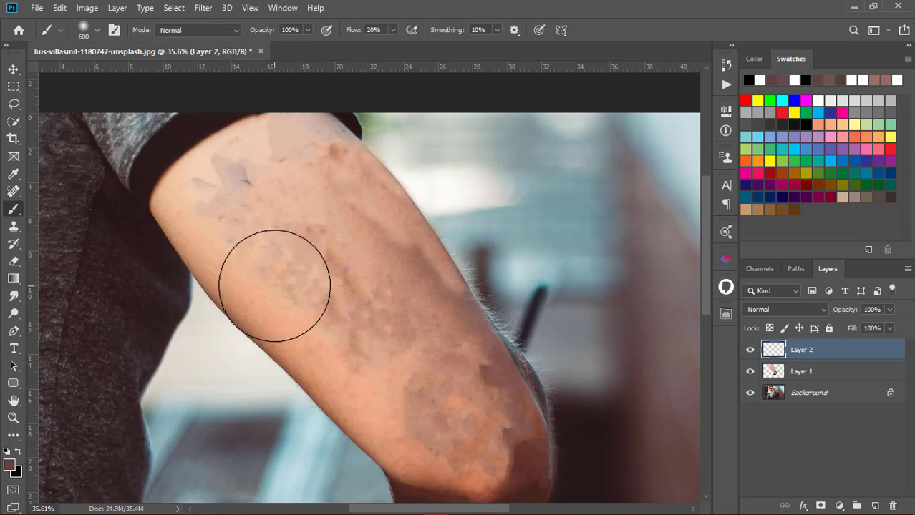
key(bracketleft)
key(bracketleft)
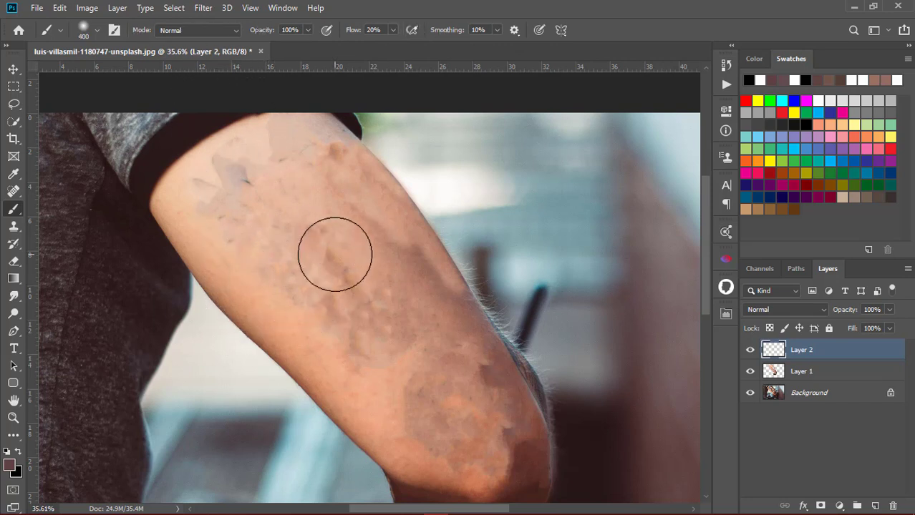
key(bracketleft)
key(bracketleft)
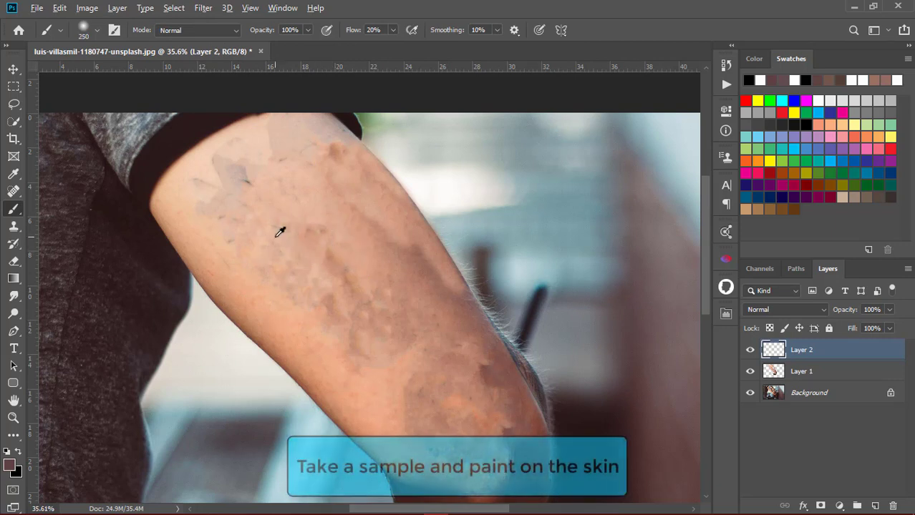
Step: Sample nearby skin tones and paint over the grey and brown blotches on the upper arm
alt+click(260, 140)
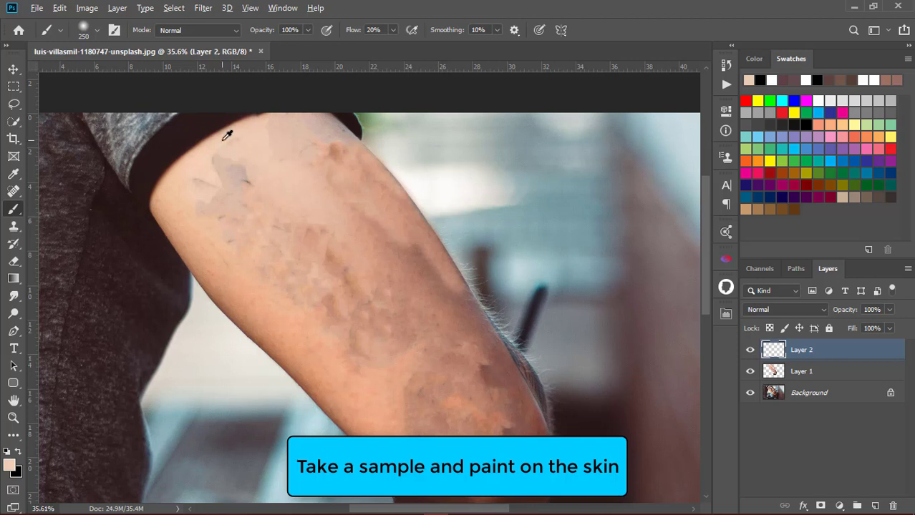
alt+click(227, 136)
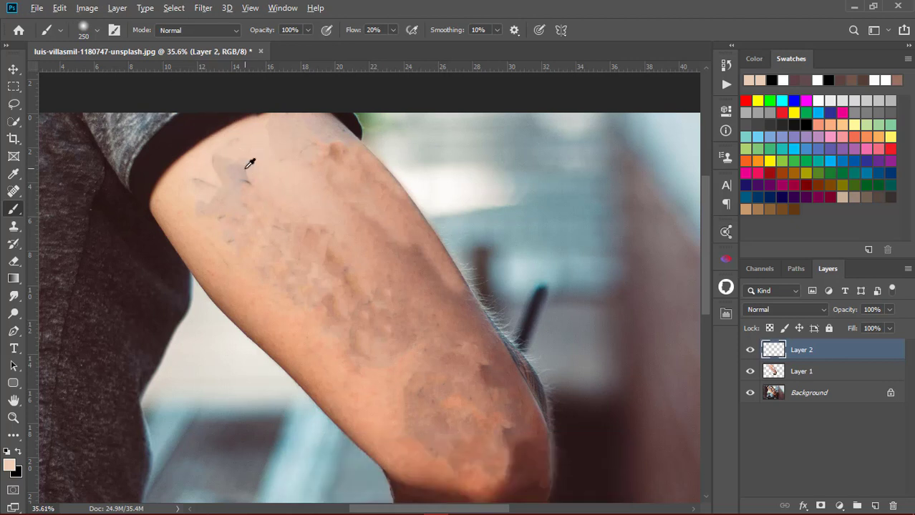
click(225, 184)
alt+click(218, 188)
drag(253, 208, 357, 301)
alt+click(306, 309)
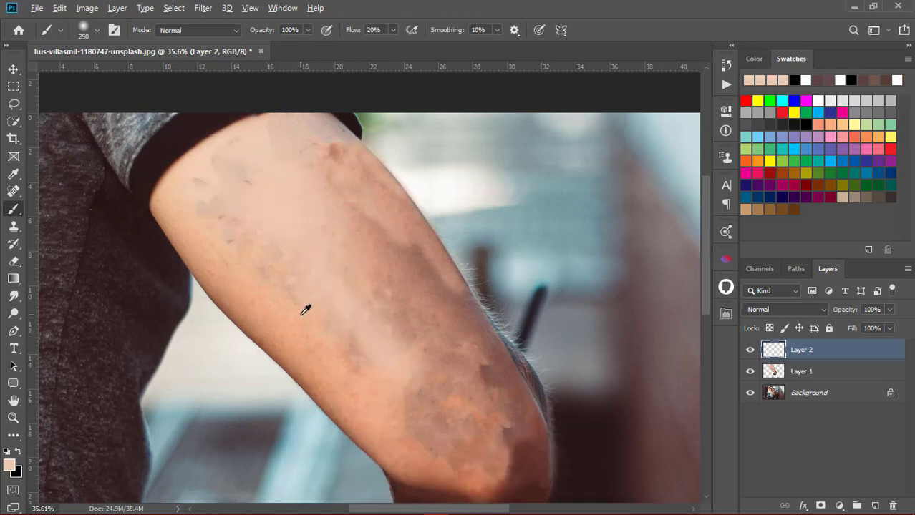
click(361, 361)
alt+click(280, 192)
drag(301, 208, 429, 344)
alt+click(339, 186)
drag(339, 186, 401, 272)
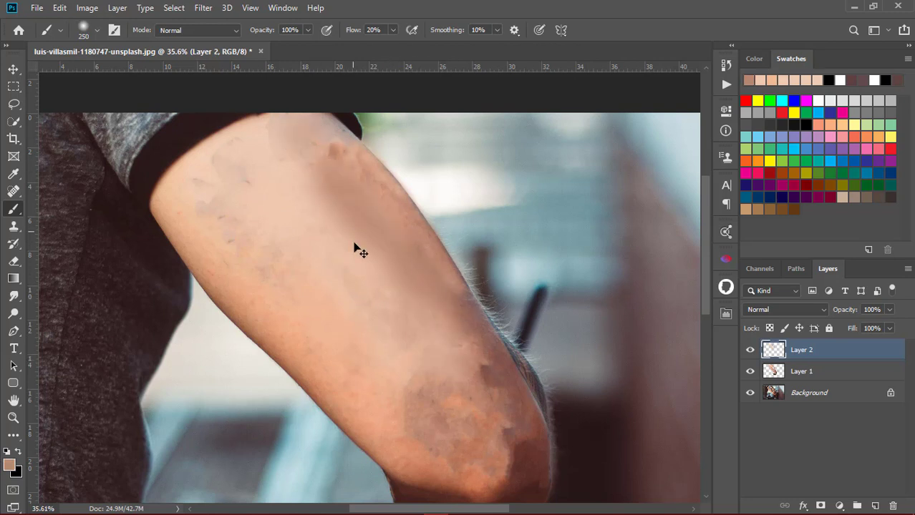
alt+click(419, 225)
drag(344, 178, 312, 136)
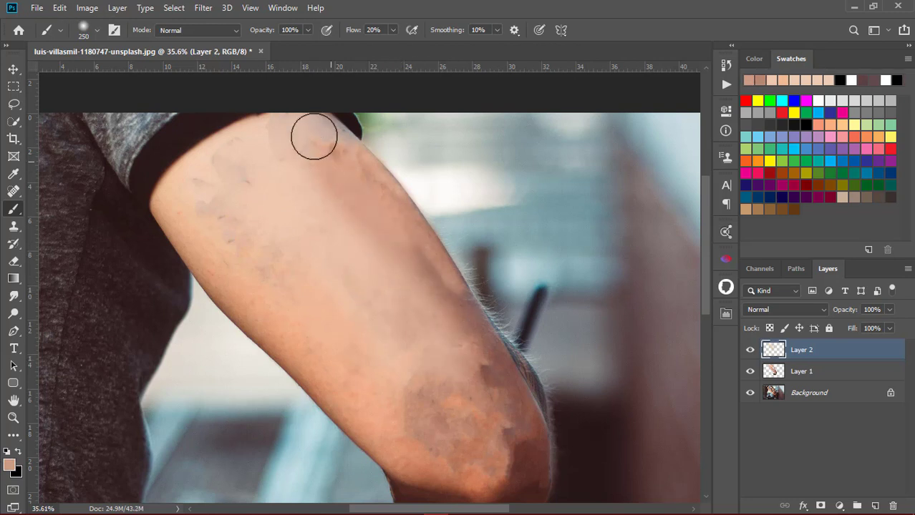
alt+click(453, 306)
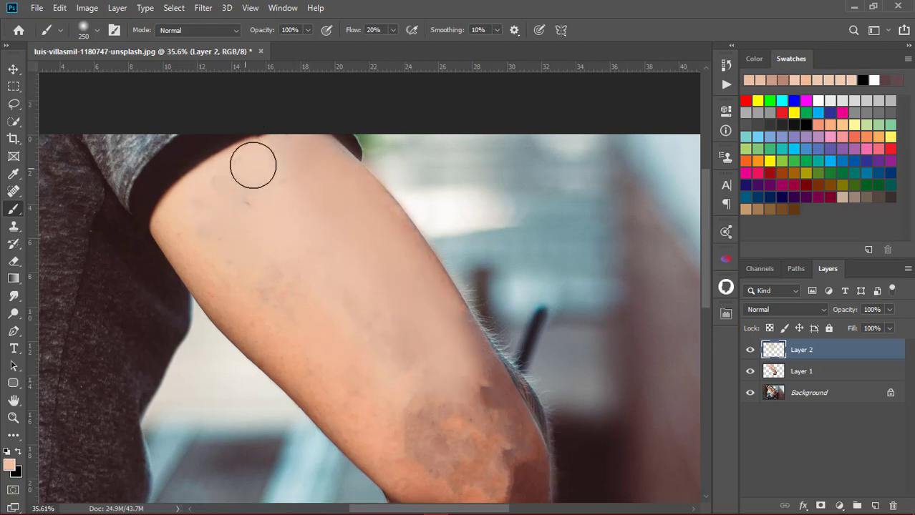
Step: Paint a darker sampled skin tone along the elbow's lower edge with a smaller brush, then zoom out
scroll(401, 377, down, 2)
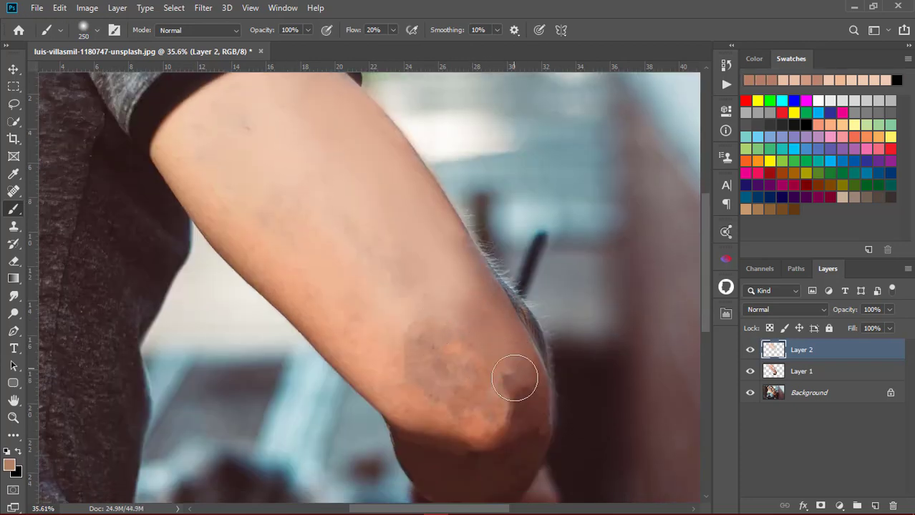
alt+click(522, 406)
scroll(510, 394, down, 1)
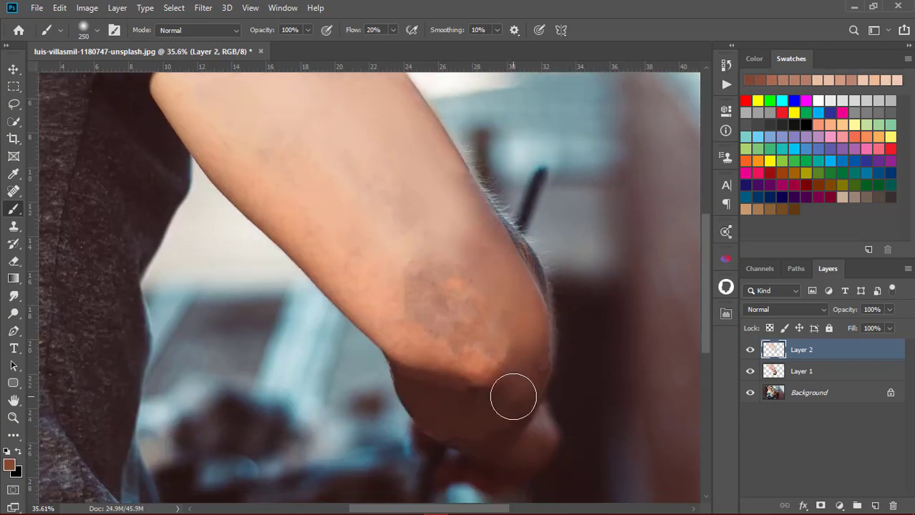
scroll(505, 368, down, 3)
drag(501, 346, 508, 345)
key(bracketleft)
key(bracketleft)
key(bracketleft)
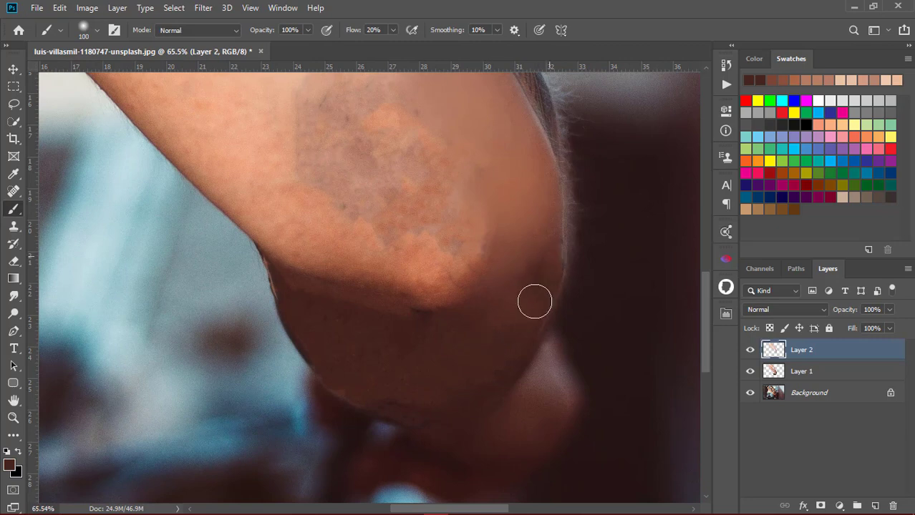
alt+click(535, 302)
alt+click(508, 329)
drag(382, 315, 291, 293)
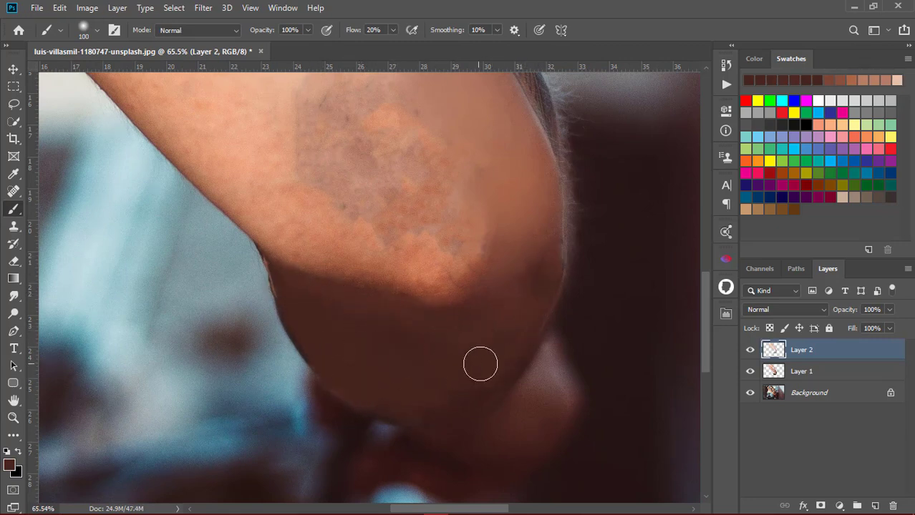
drag(479, 363, 467, 384)
drag(482, 322, 551, 241)
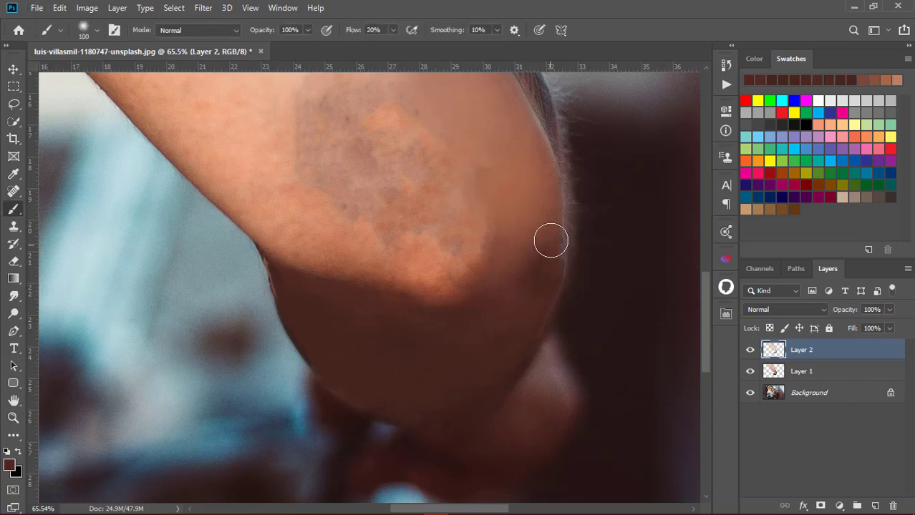
key(z)
alt+click(450, 273)
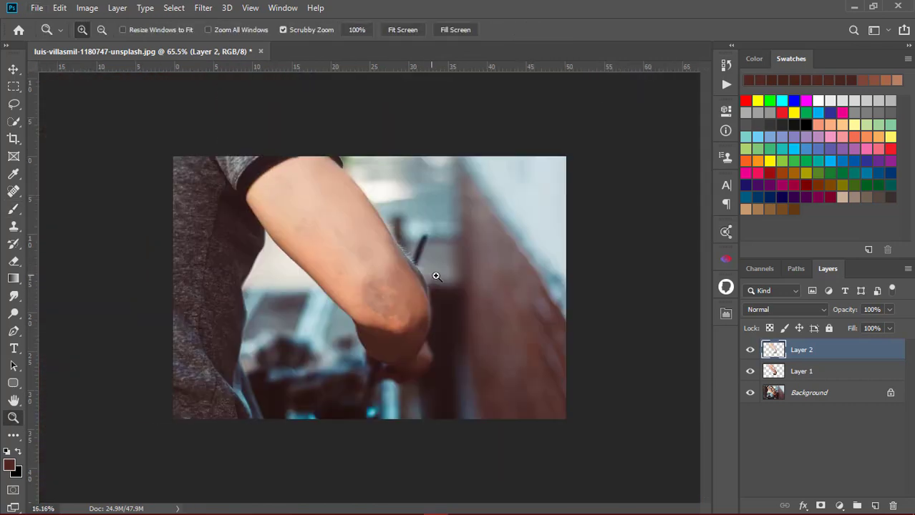
alt+click(422, 297)
alt+click(385, 310)
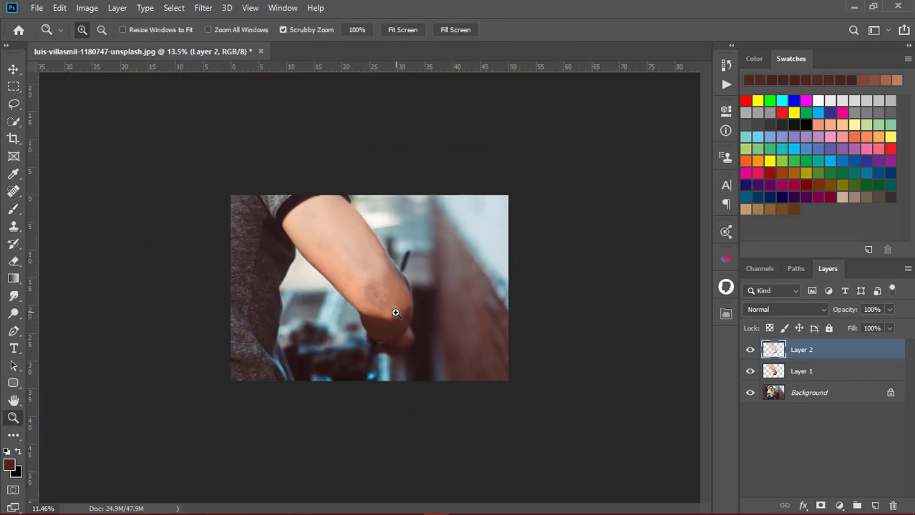
drag(366, 299, 505, 329)
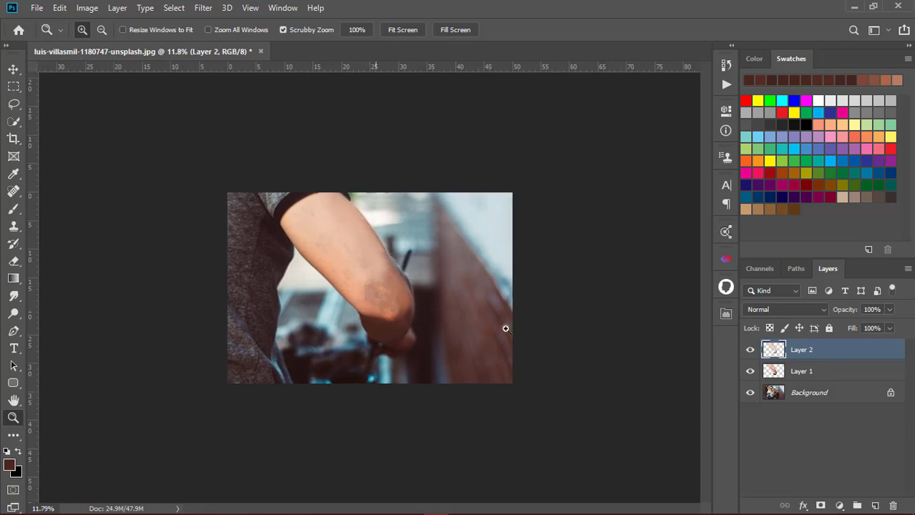
click(750, 351)
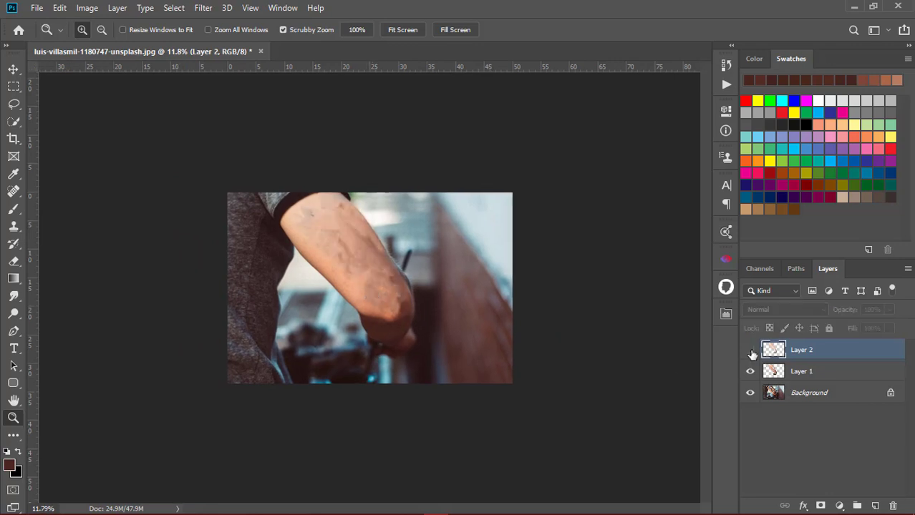
alt+click(750, 393)
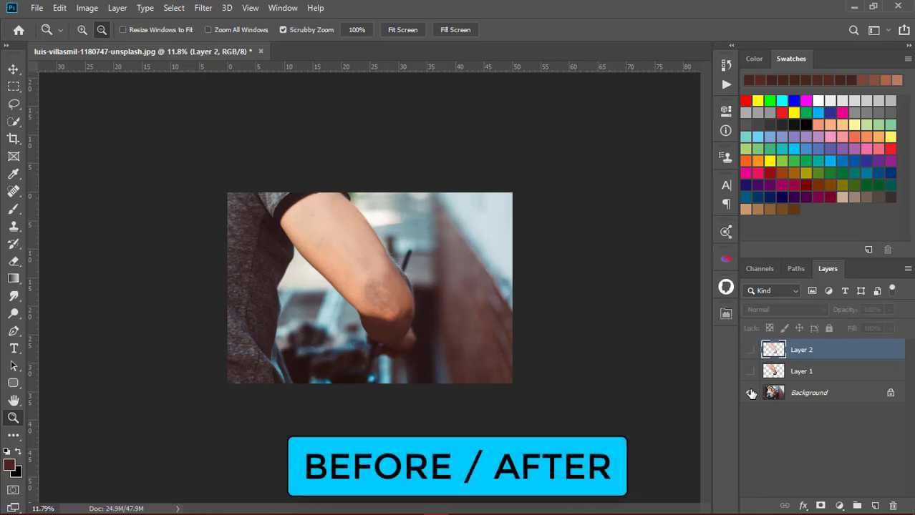
alt+click(750, 393)
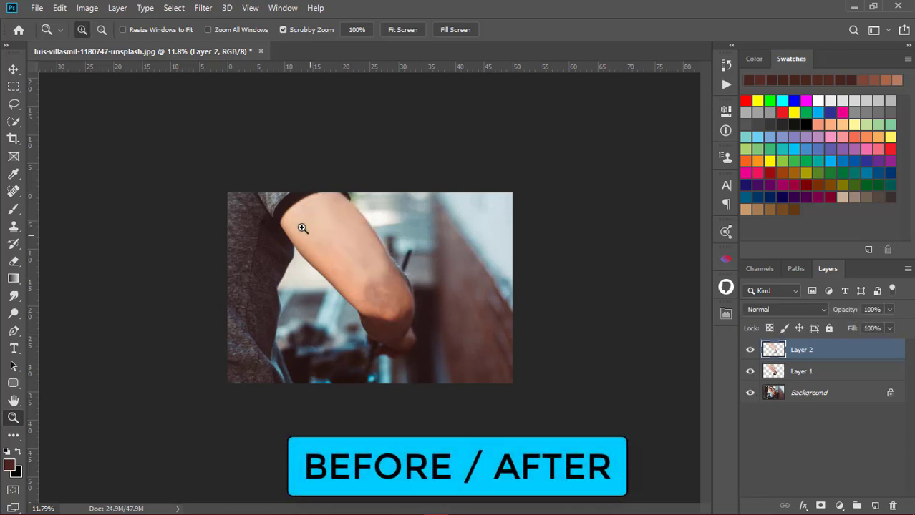
drag(302, 228, 348, 227)
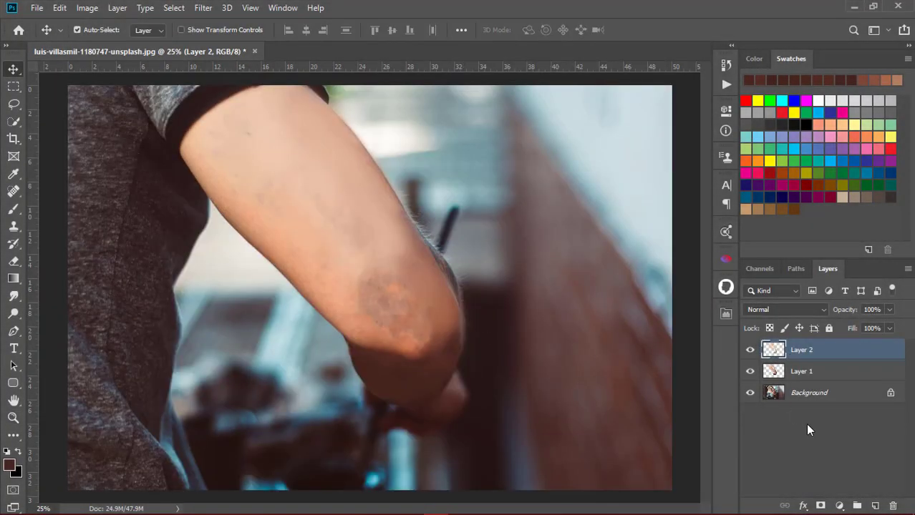
Step: Add Layer 3 and draw a rectangular marquee over the upper arm and elbow
click(875, 506)
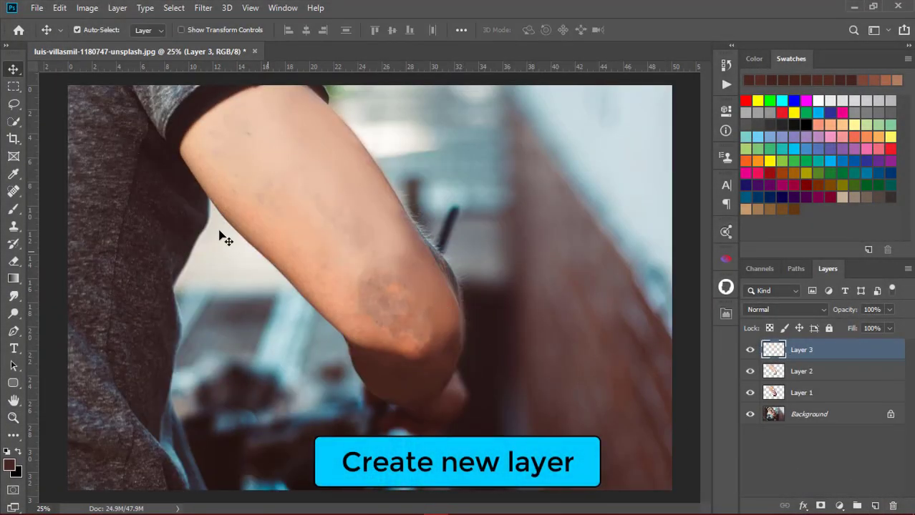
click(13, 86)
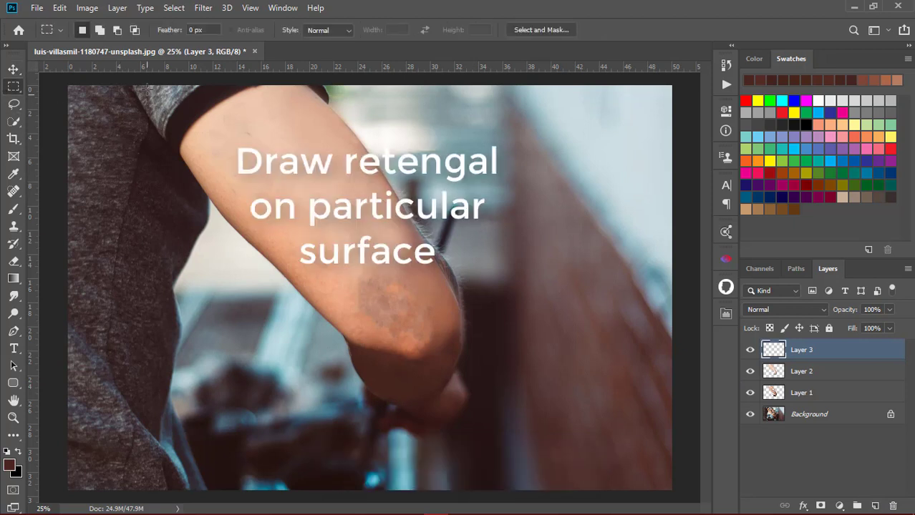
mouse_move(147, 86)
mouse_down()
mouse_move(475, 425)
mouse_move(476, 441)
mouse_up()
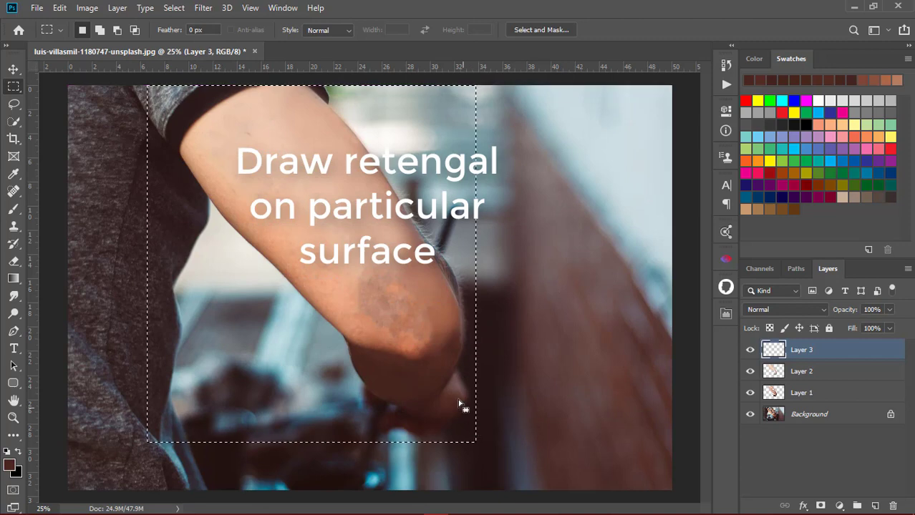
Step: Fill the rectangular selection on Layer 3 with 50% Gray at Normal mode, 100% opacity
click(59, 8)
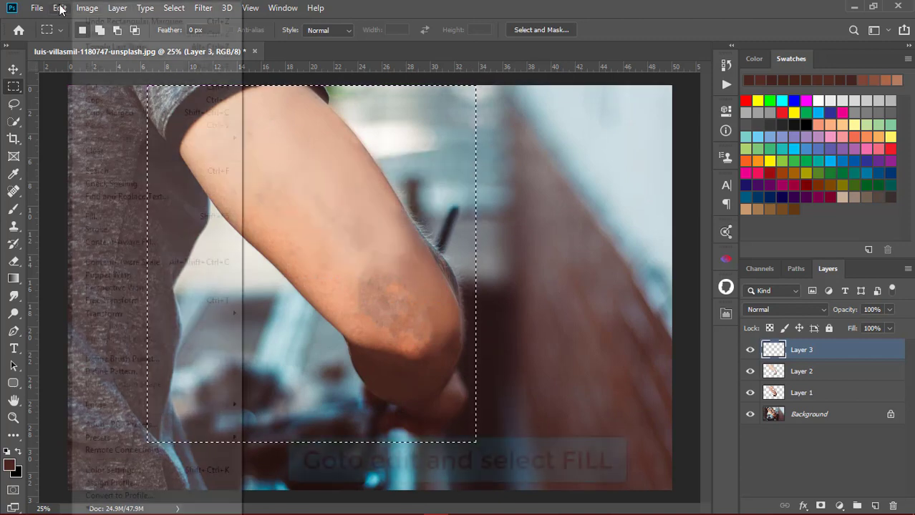
click(166, 216)
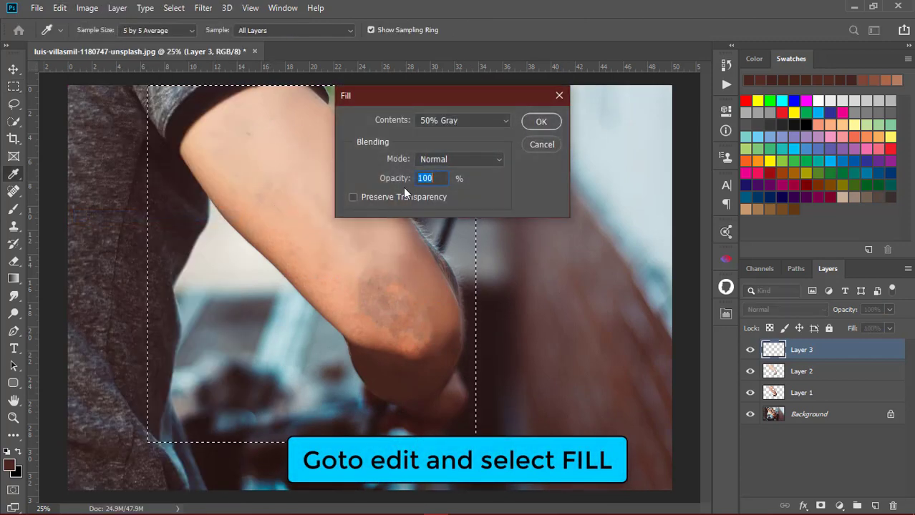
click(483, 121)
click(451, 236)
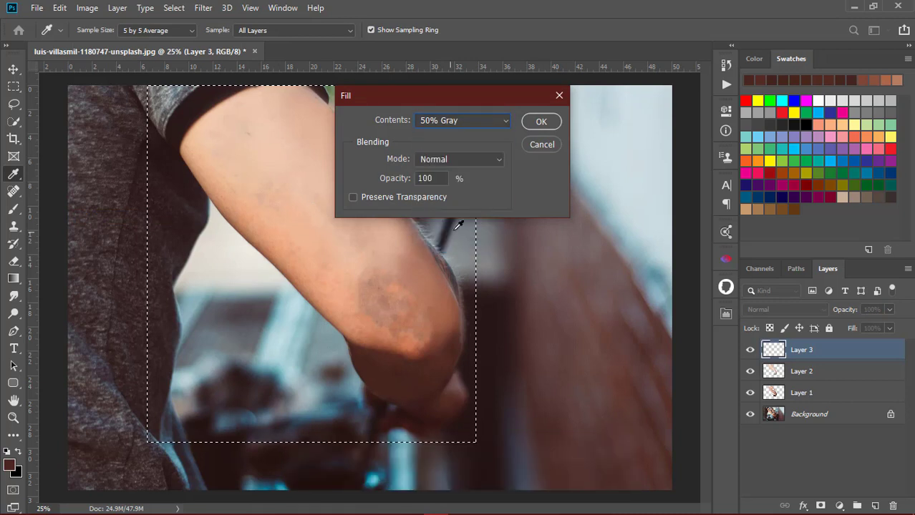
click(537, 121)
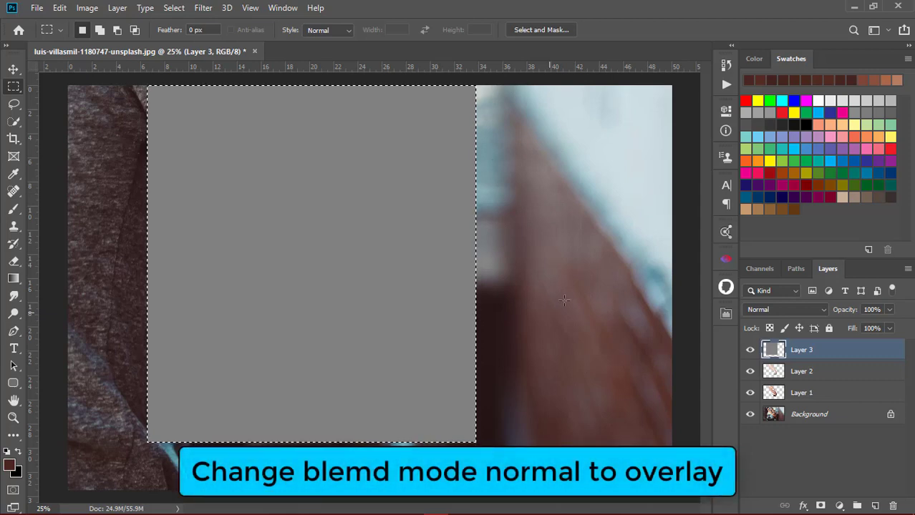
Step: Change Layer 3's blend mode from Normal to Overlay so the grey disappears
click(799, 309)
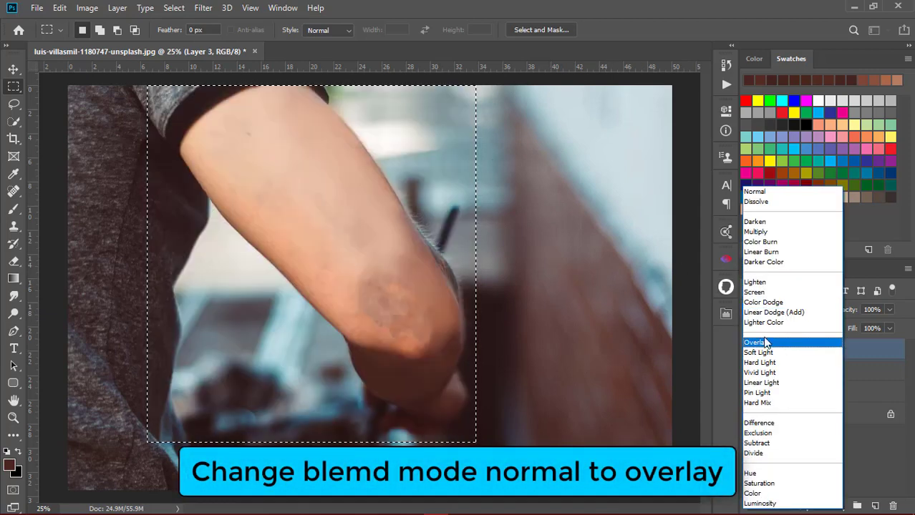
click(748, 341)
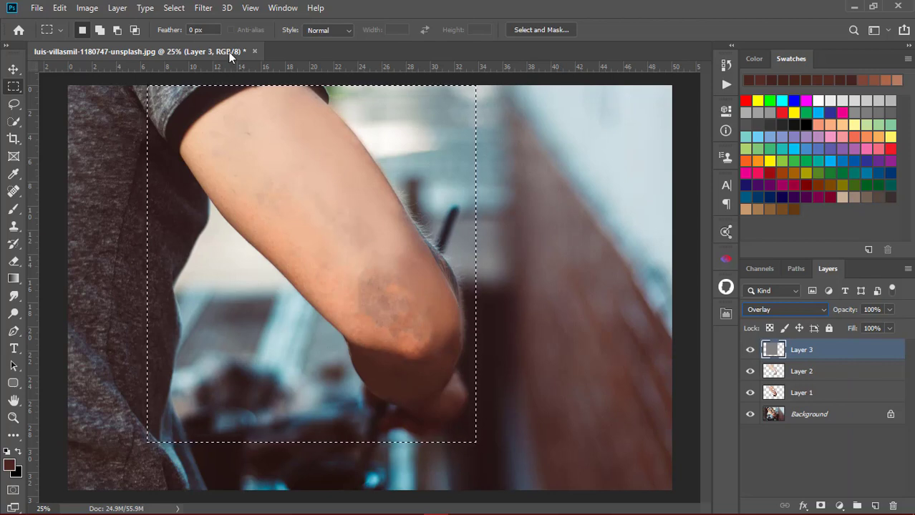
click(202, 8)
mouse_move(213, 199)
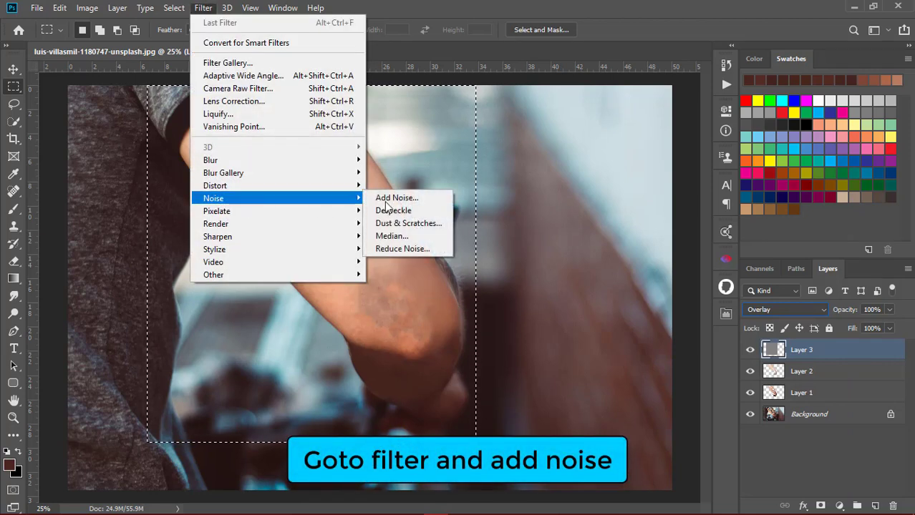
Step: Add 14.89% Uniform noise to the grey Overlay layer, zooming in to check the grain
click(395, 198)
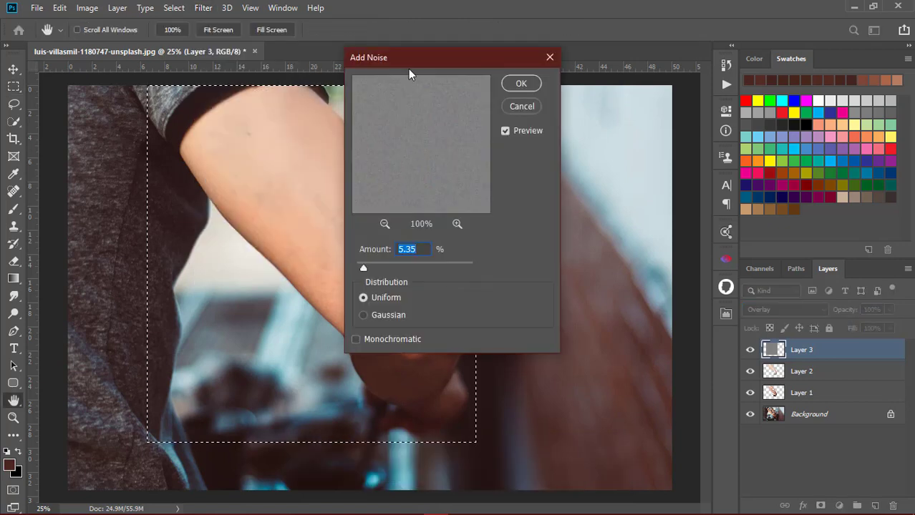
drag(414, 60, 504, 62)
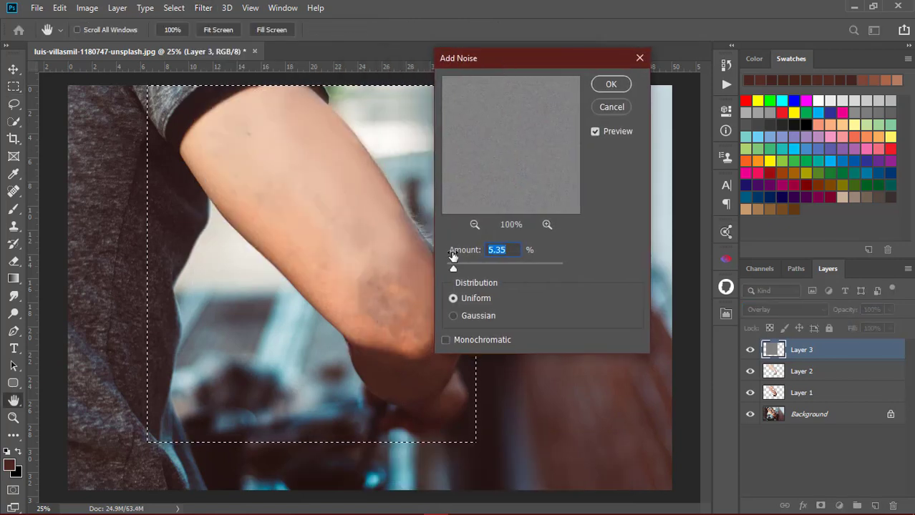
key(alt)
ctrl+click(352, 231)
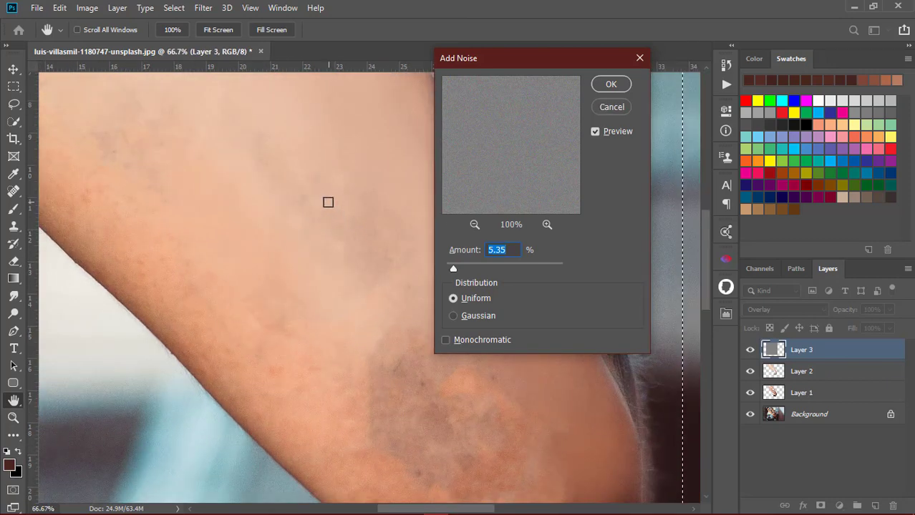
ctrl+click(298, 203)
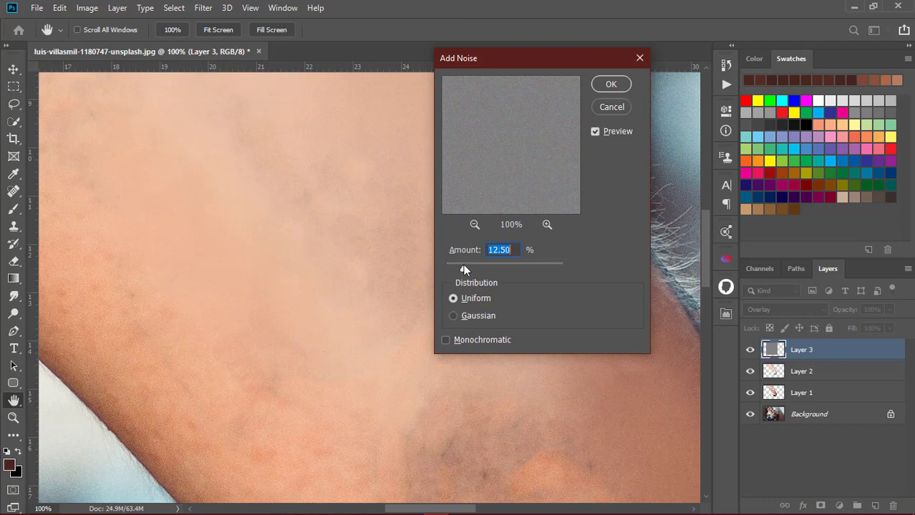
drag(470, 269, 466, 269)
alt+click(354, 235)
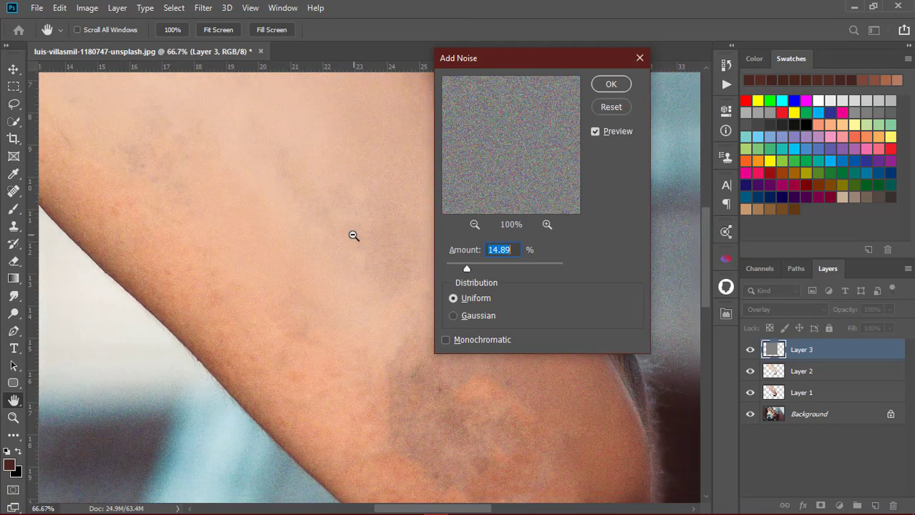
alt+click(354, 236)
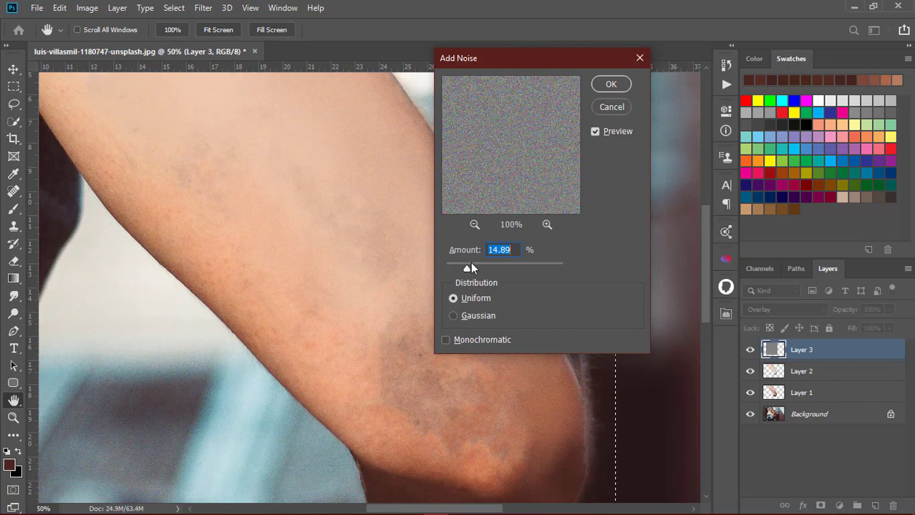
click(601, 89)
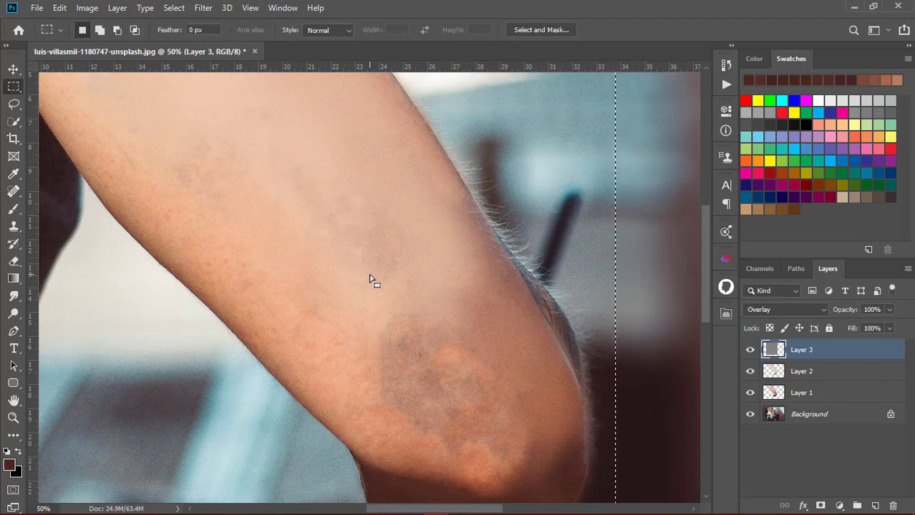
key(z)
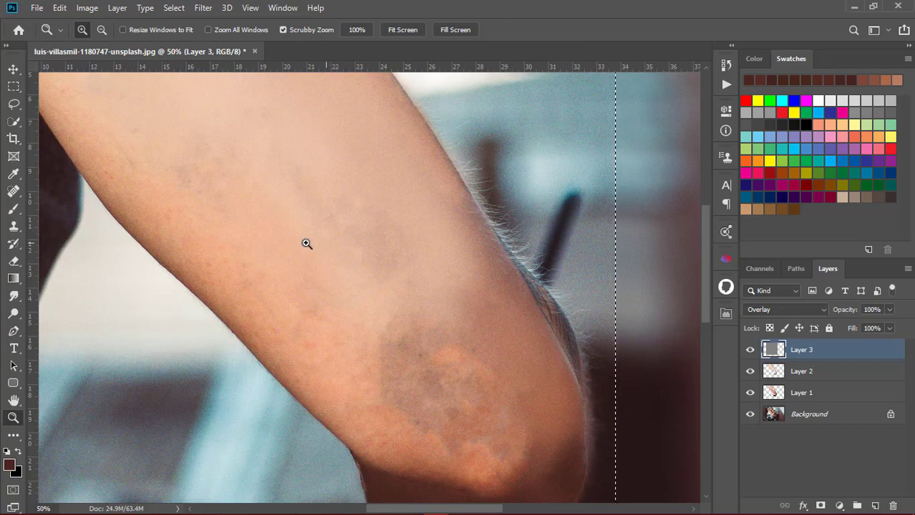
mouse_move(306, 243)
mouse_down()
mouse_move(296, 225)
mouse_move(259, 266)
mouse_move(316, 286)
mouse_move(257, 285)
mouse_move(325, 289)
mouse_up()
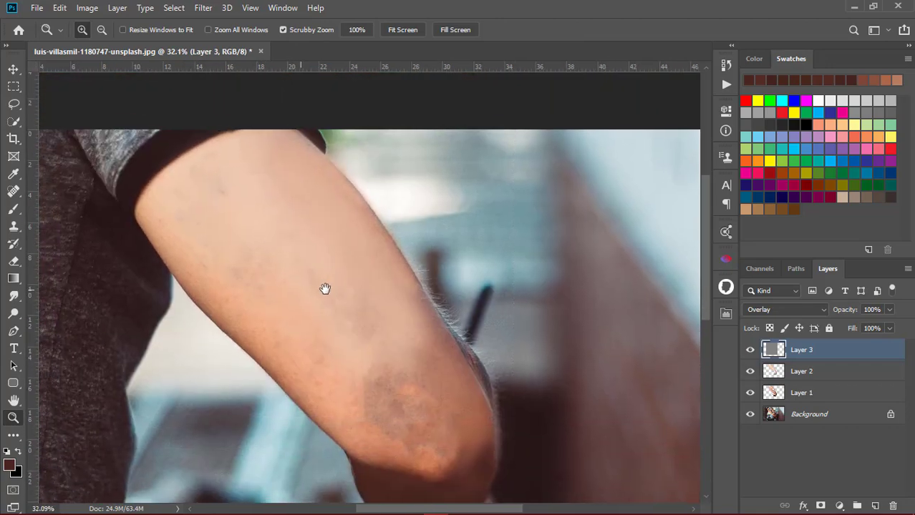
key(ctrl+minus)
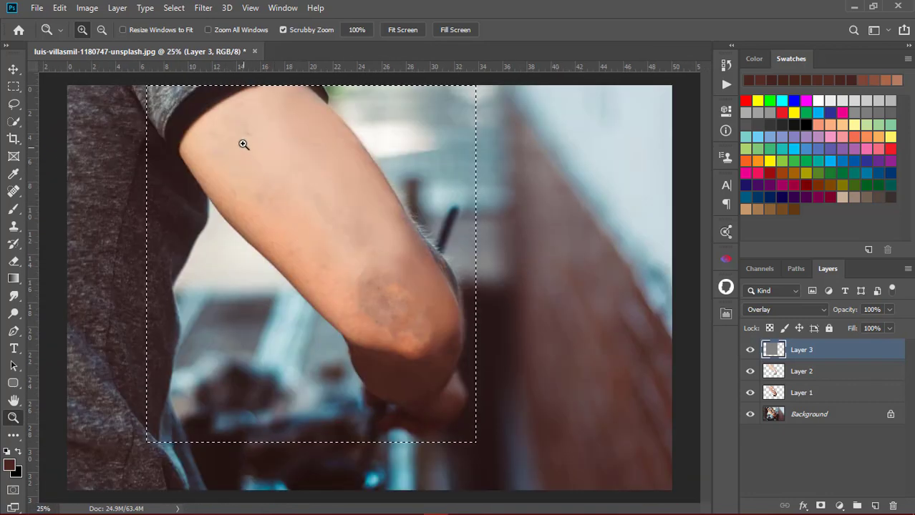
mouse_move(243, 144)
mouse_down()
mouse_move(273, 127)
mouse_move(294, 147)
mouse_up()
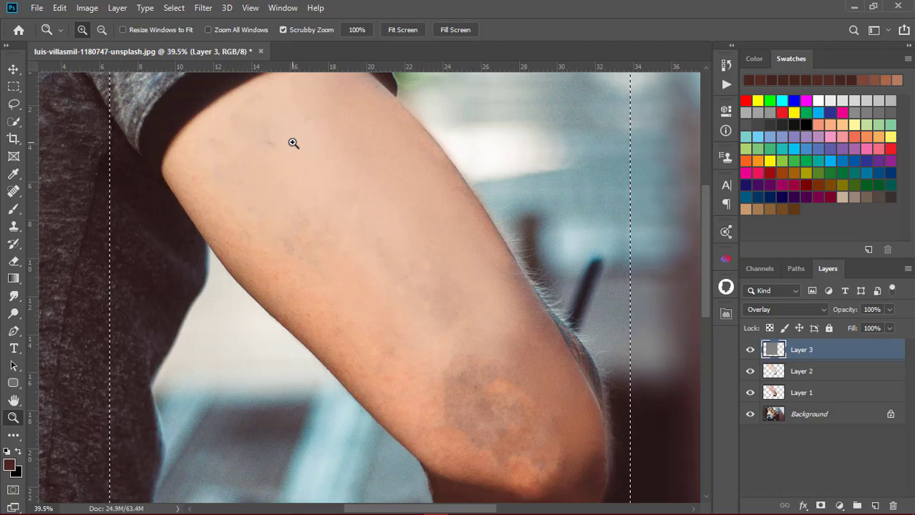
Step: Soften Layer 3's noise with a Gaussian Blur of about 1 pixel radius
click(204, 8)
mouse_move(210, 159)
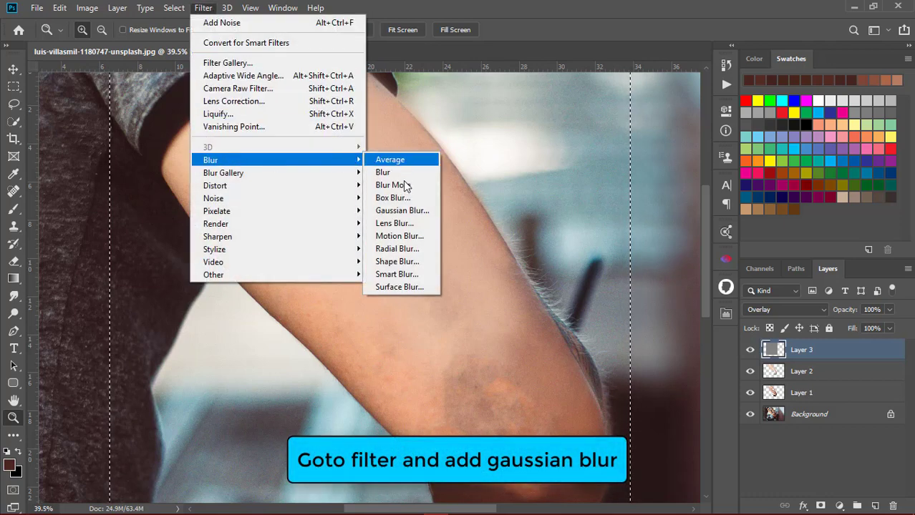
click(399, 210)
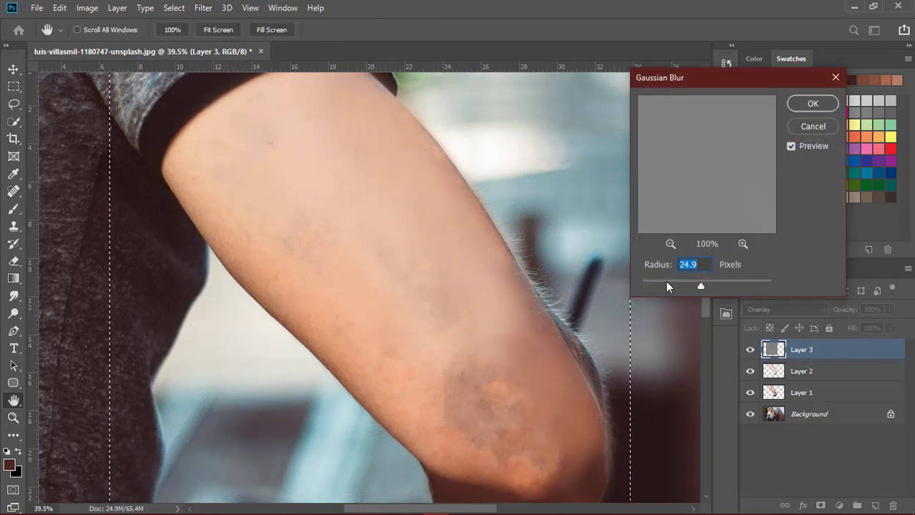
click(646, 284)
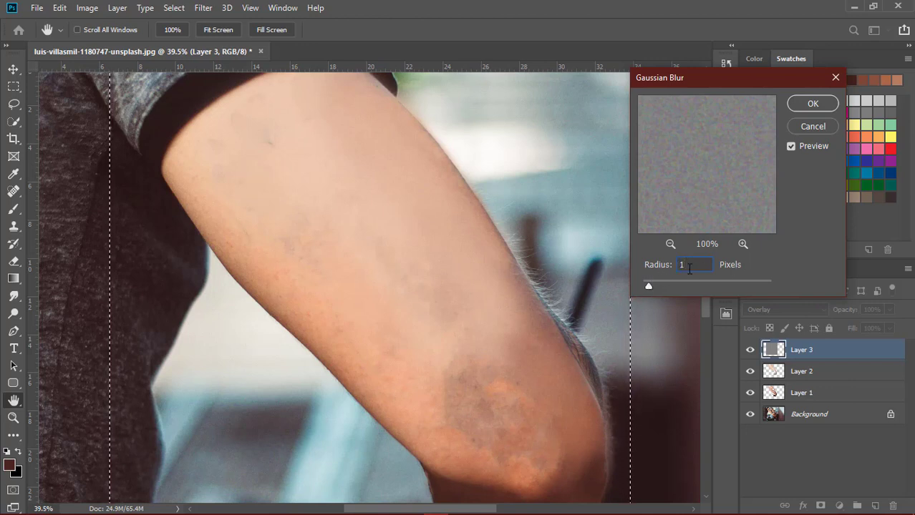
key(Return)
mouse_move(424, 246)
mouse_down()
mouse_move(450, 233)
mouse_move(438, 224)
mouse_up()
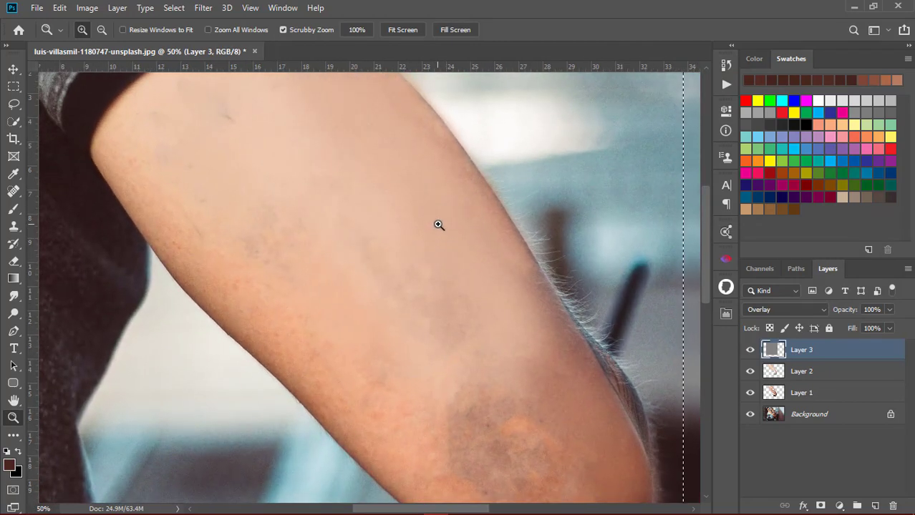
Step: Open the Filter menu to reach the Stylize group containing Emboss
click(222, 10)
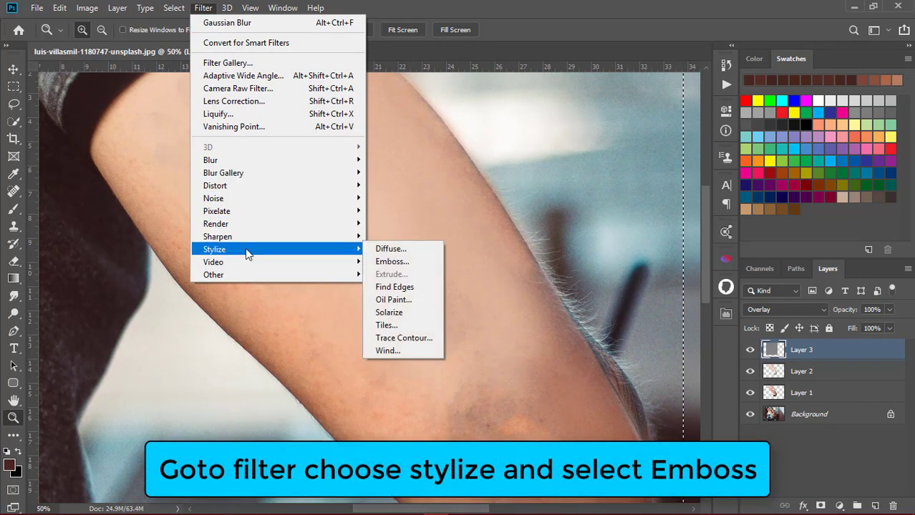
Step: Set up Emboss on Layer 3 with angle 135°, height 42 pixels and amount 102%
click(404, 262)
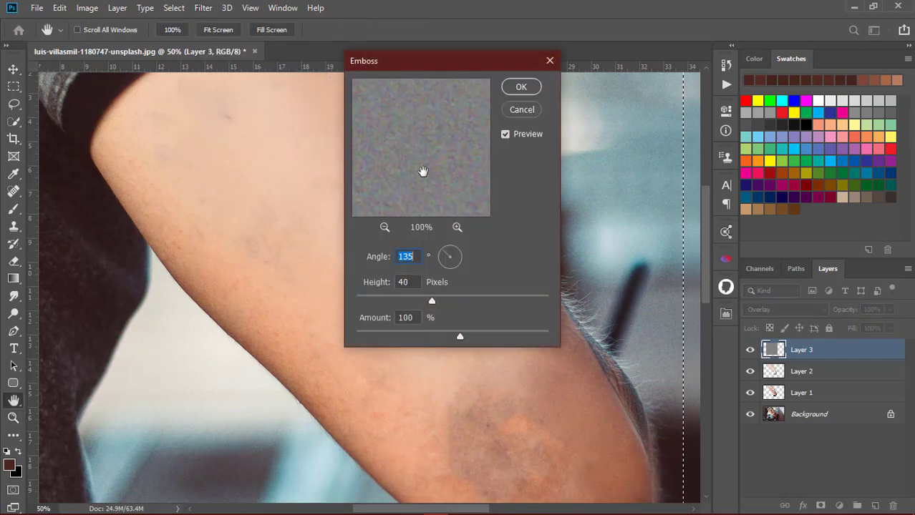
drag(433, 69, 696, 57)
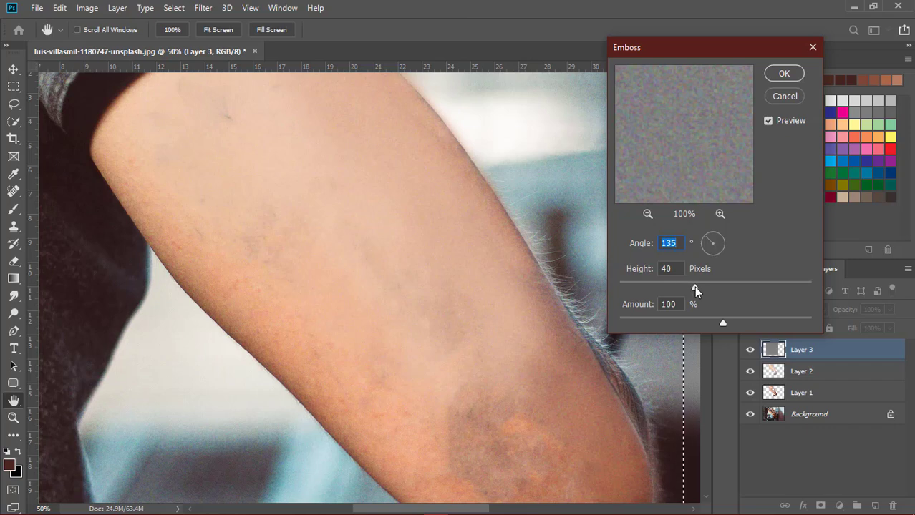
drag(691, 285, 698, 287)
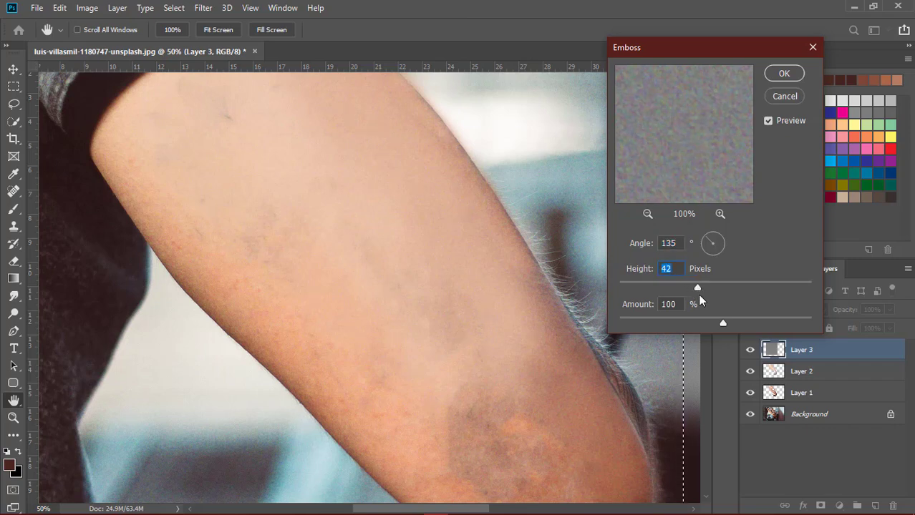
mouse_move(722, 322)
mouse_down()
mouse_move(701, 322)
mouse_move(741, 321)
mouse_move(723, 321)
mouse_up()
Step: Apply the emboss, then zoom in and out to inspect the texture across the arm
click(785, 74)
key(z)
scroll(435, 221, down, 3)
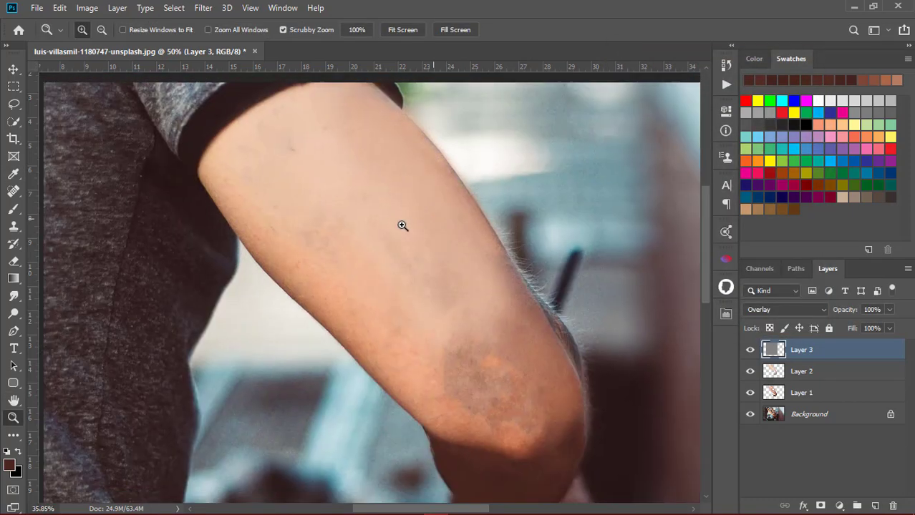
scroll(438, 211, down, 2)
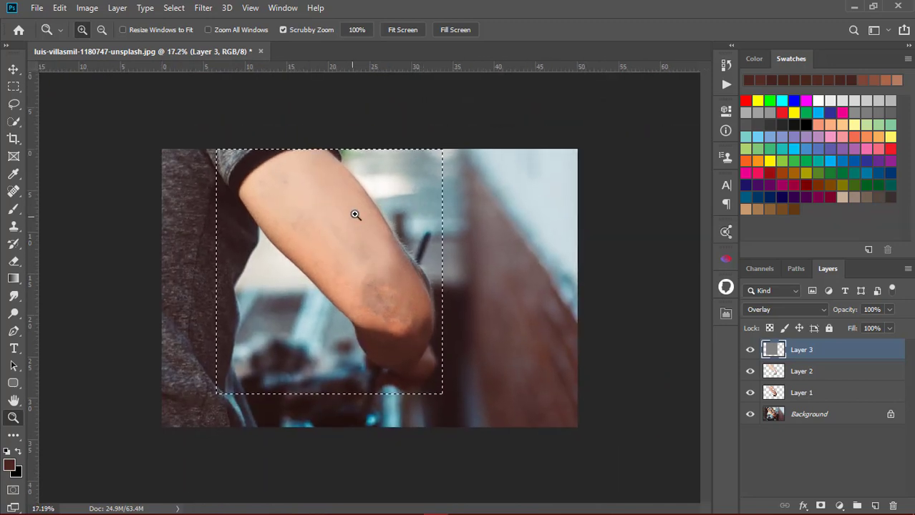
scroll(374, 211, up, 1)
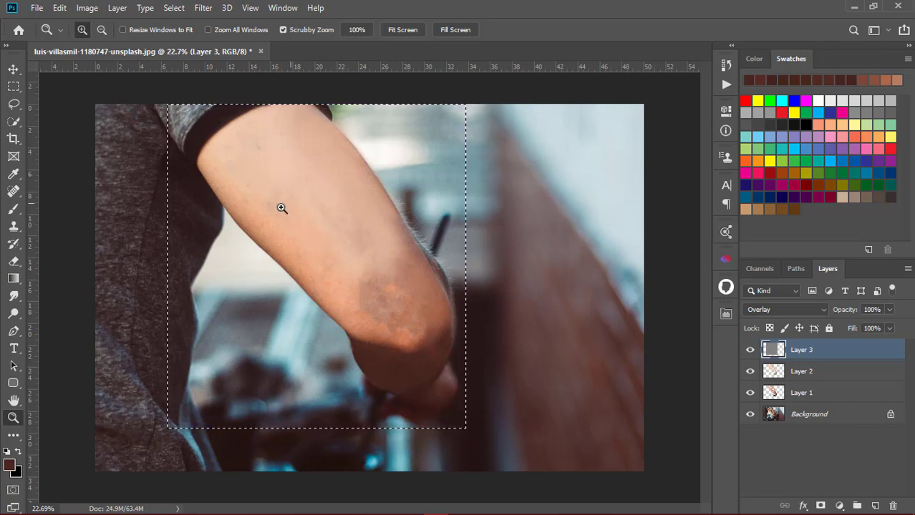
mouse_move(280, 205)
mouse_down()
mouse_move(355, 218)
mouse_move(302, 206)
mouse_up()
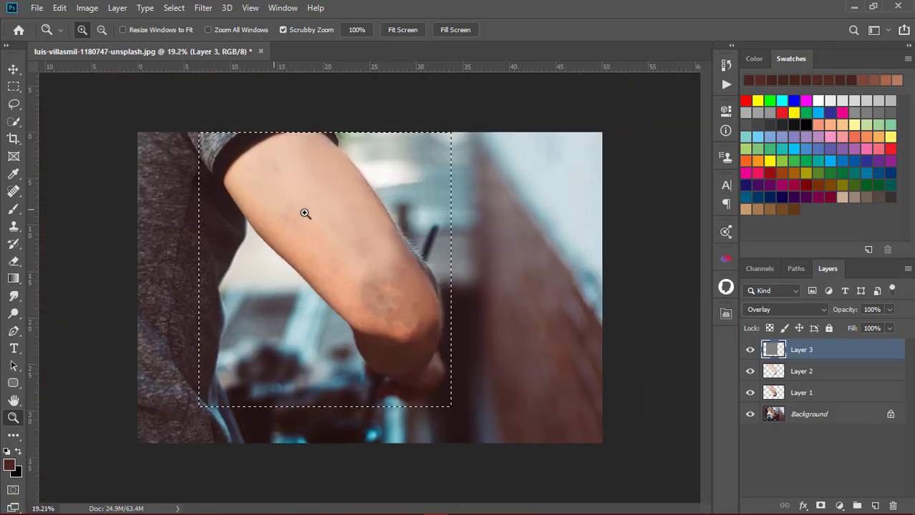
drag(328, 249, 338, 250)
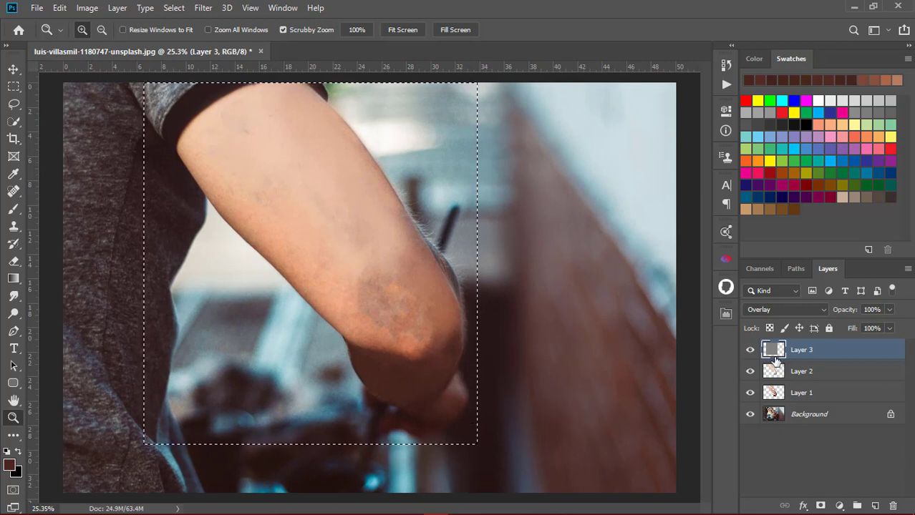
drag(301, 152, 286, 149)
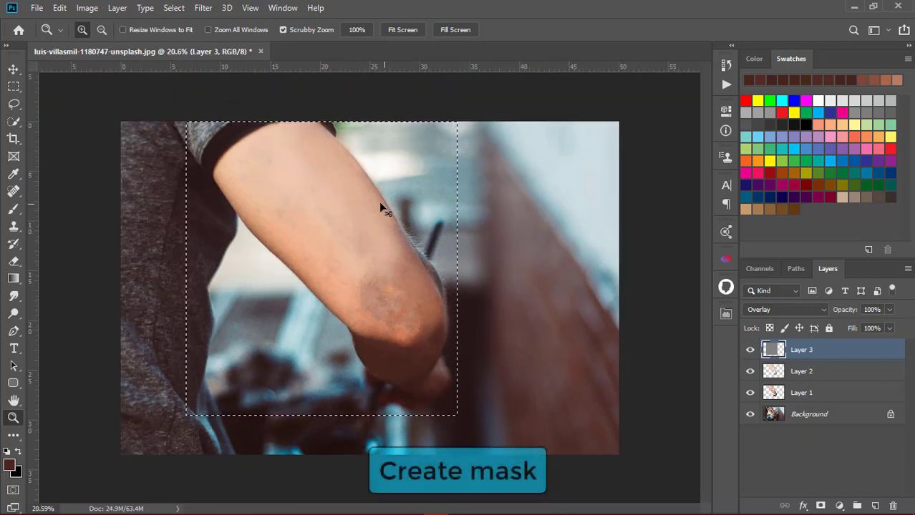
Step: Deselect, give Layer 3 an inverted black layer mask, and zoom to the arm
key(ctrl+d)
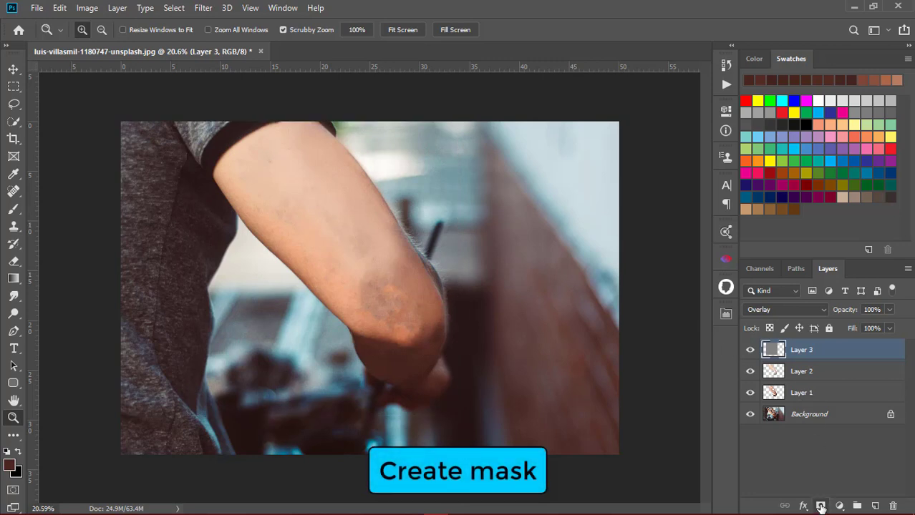
click(821, 506)
drag(279, 180, 321, 164)
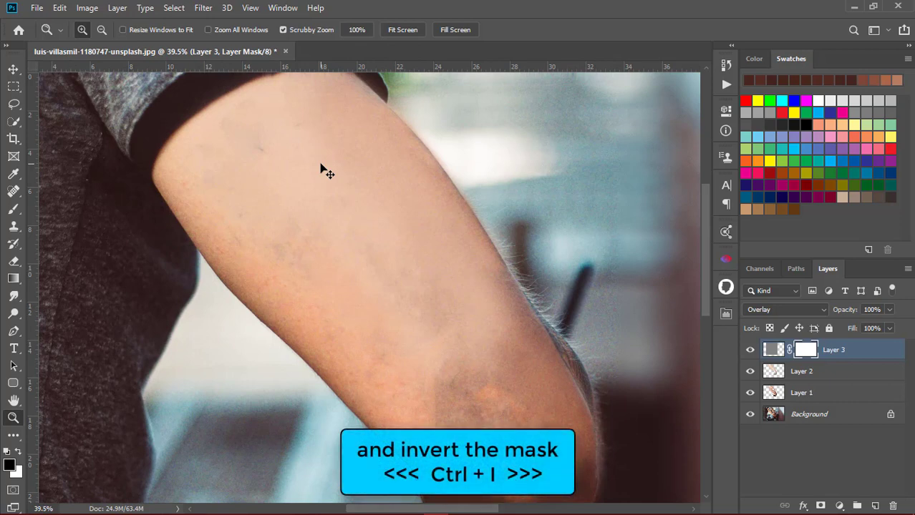
drag(307, 202, 307, 205)
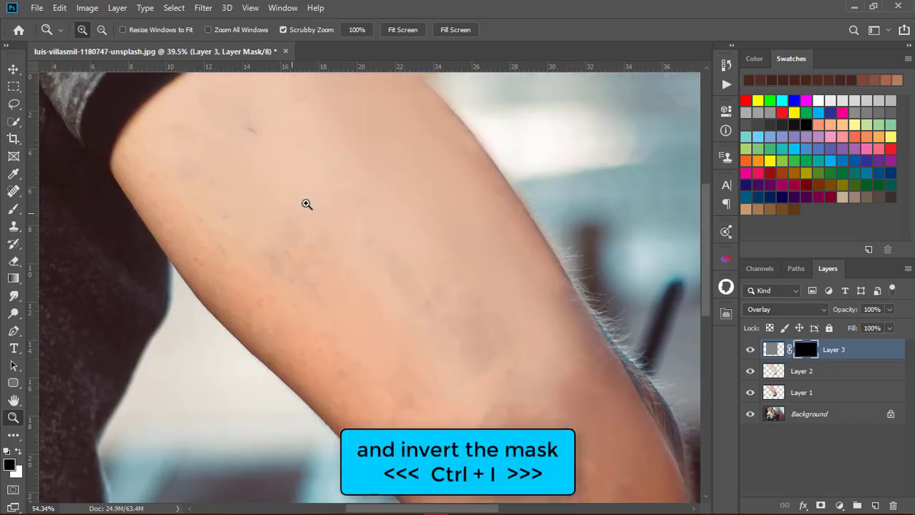
drag(301, 157, 289, 192)
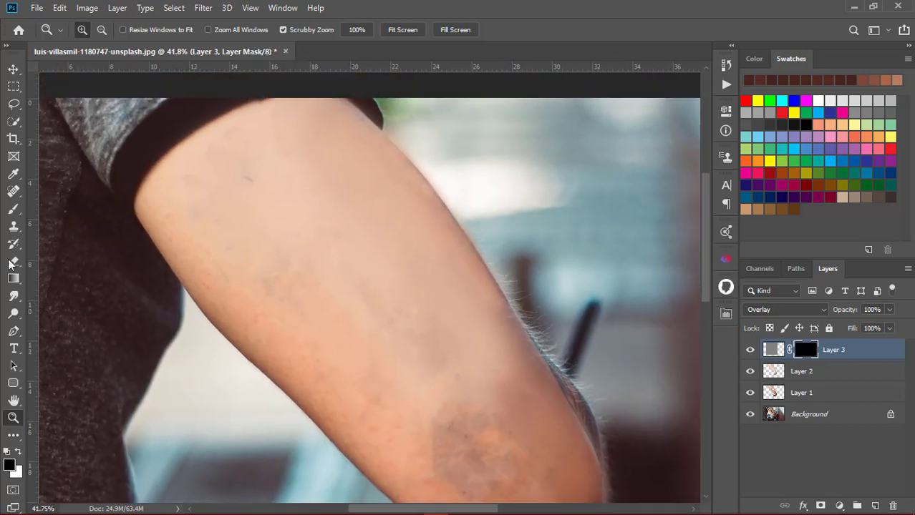
Step: Set up a soft round brush, 0% hardness, 175 px, painting in white
click(14, 209)
right_click(213, 227)
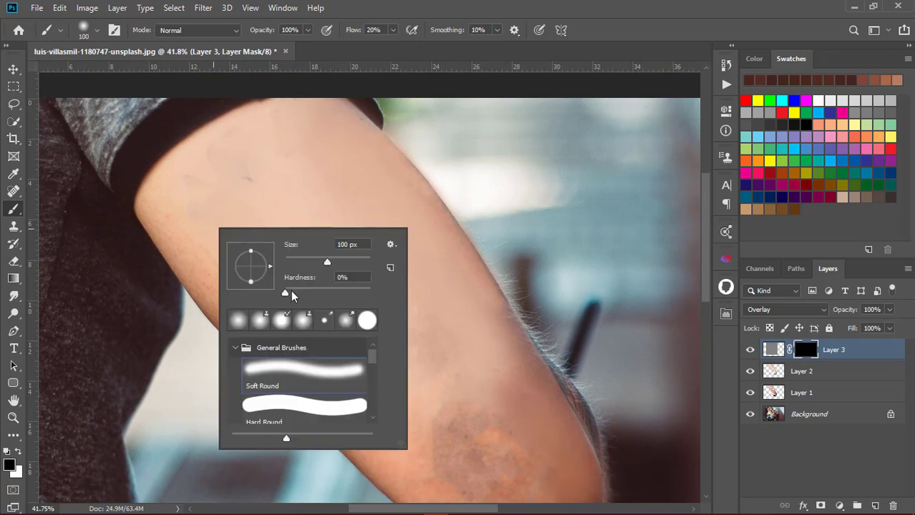
key(Return)
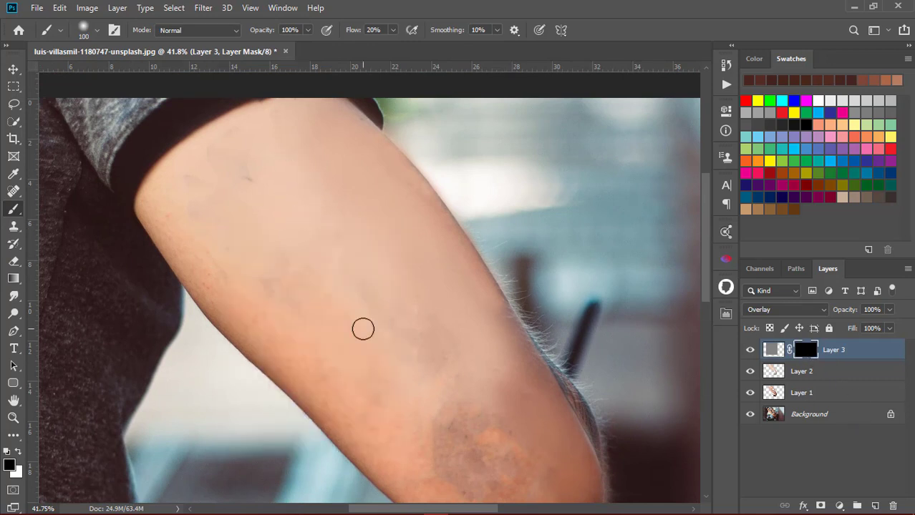
key(x)
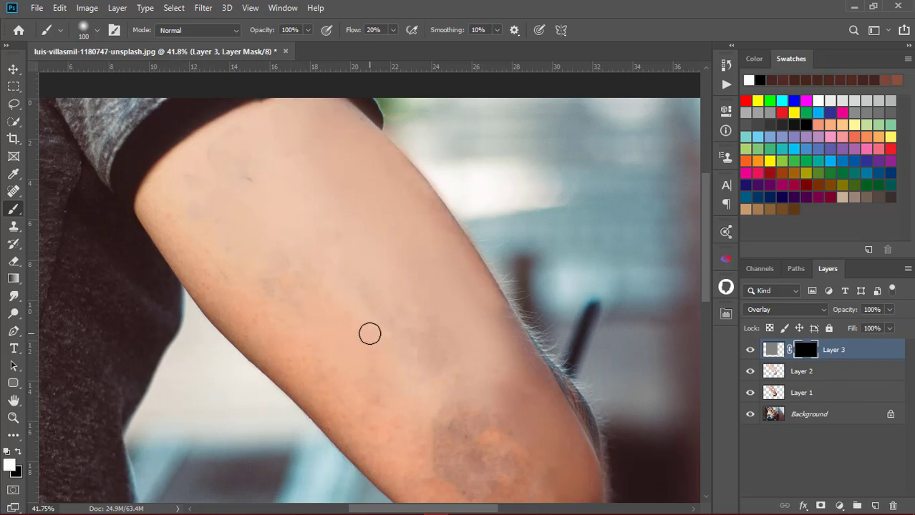
key(bracketright)
key(bracketright)
key(bracketright)
key(bracketright)
key(bracketright)
key(bracketright)
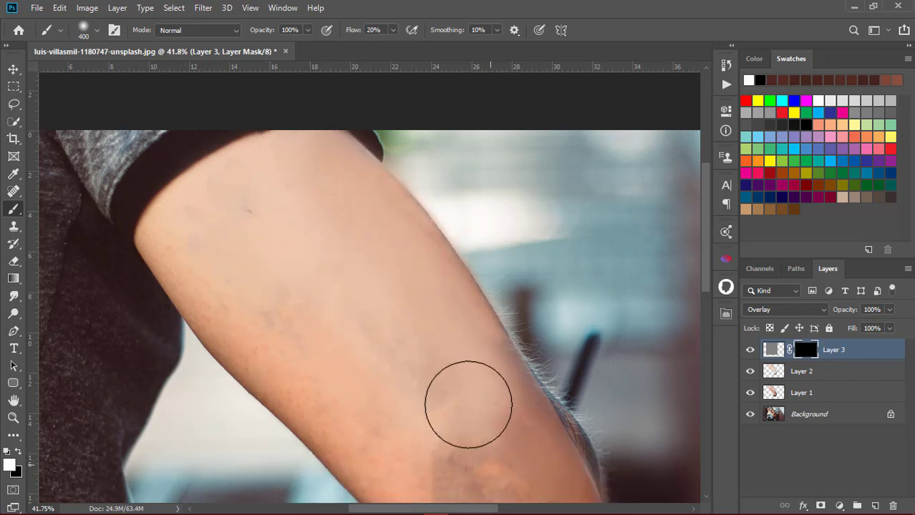
key(bracketleft)
key(bracketleft)
key(bracketleft)
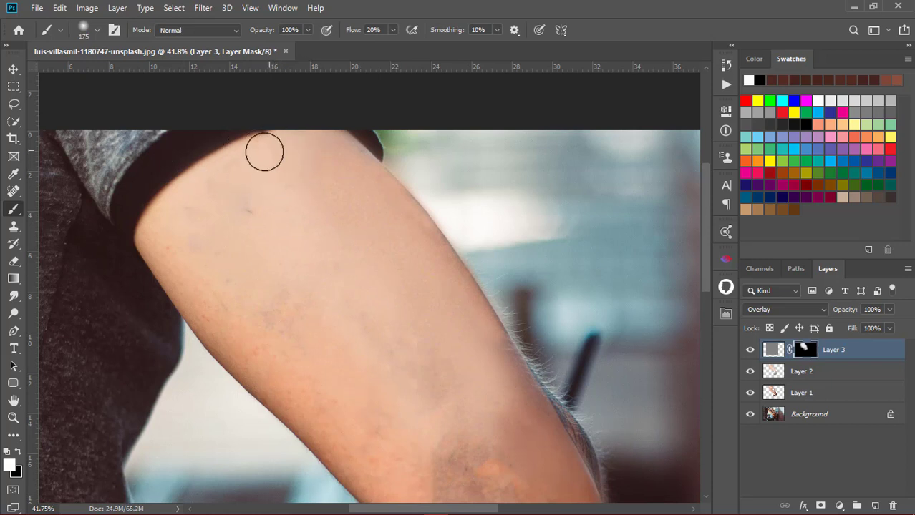
Step: Paint white into the mask to reveal the texture over the upper arm skin
drag(263, 149, 229, 159)
scroll(290, 315, down, 3)
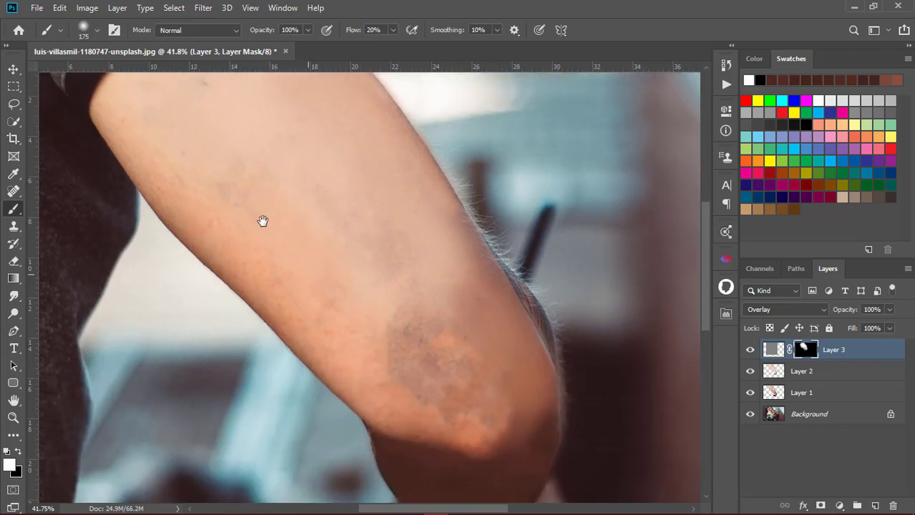
scroll(261, 219, right, 2)
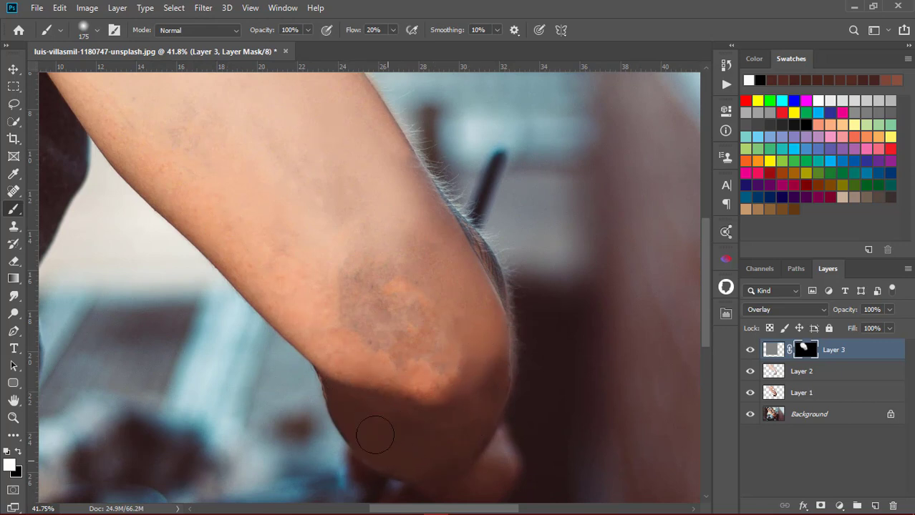
scroll(398, 249, up, 3)
scroll(493, 337, left, 2)
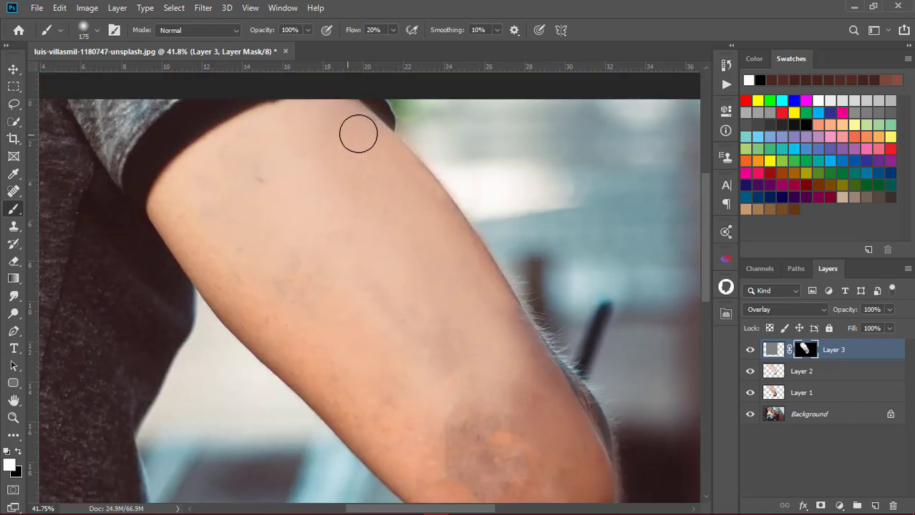
key(z)
scroll(294, 267, down, 2)
scroll(301, 275, down, 2)
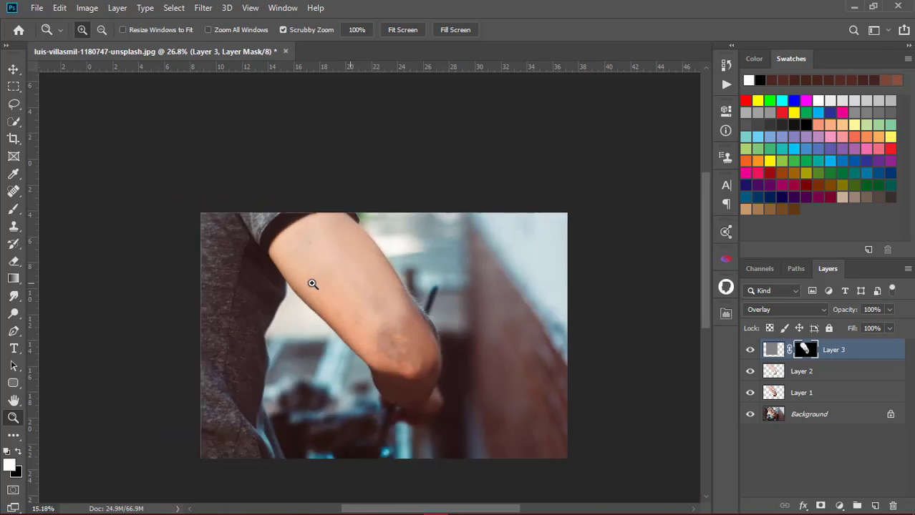
scroll(358, 301, down, 2)
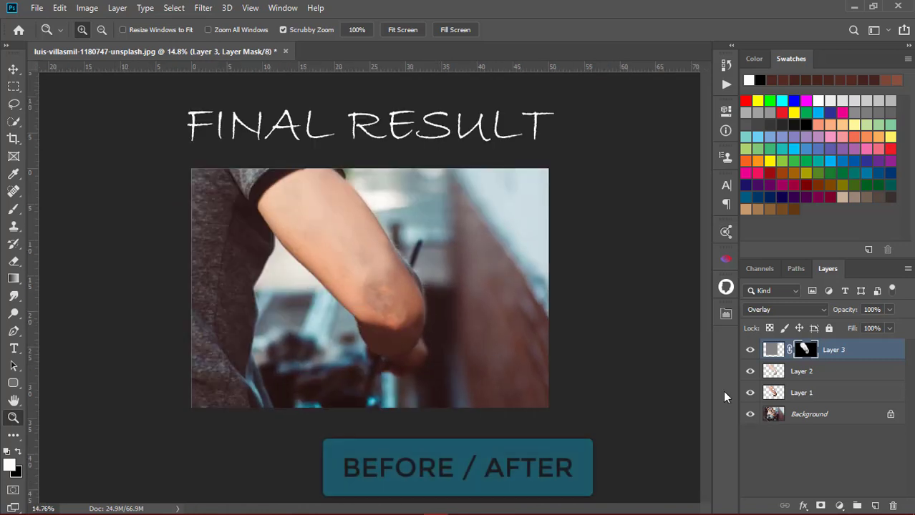
alt+click(750, 415)
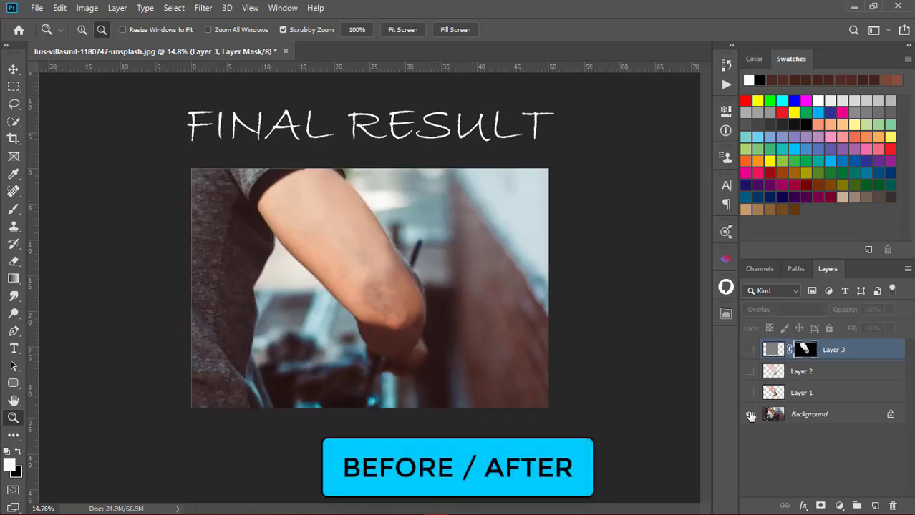
alt+click(750, 415)
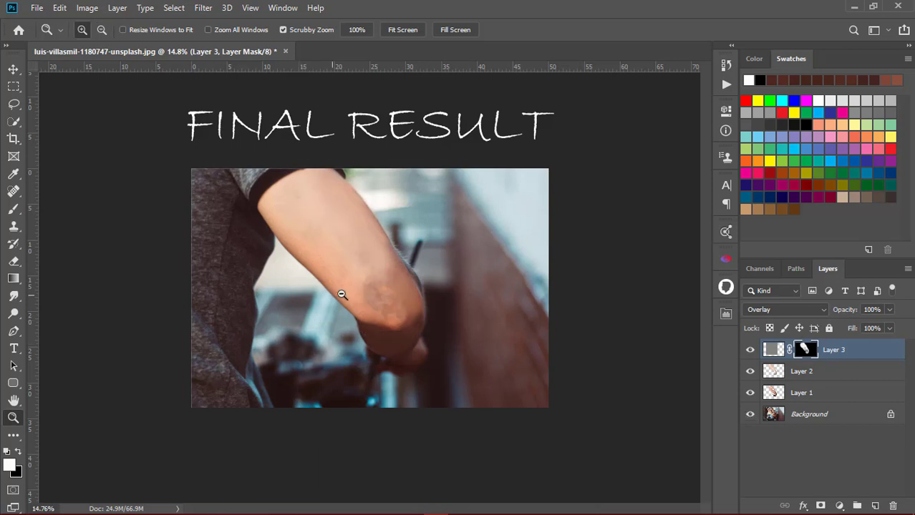
scroll(342, 294, down, 1)
scroll(338, 292, up, 1)
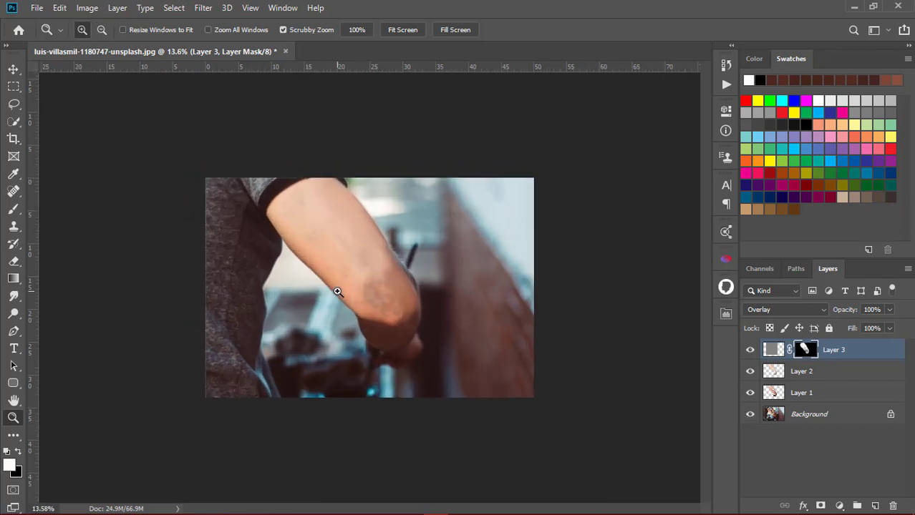